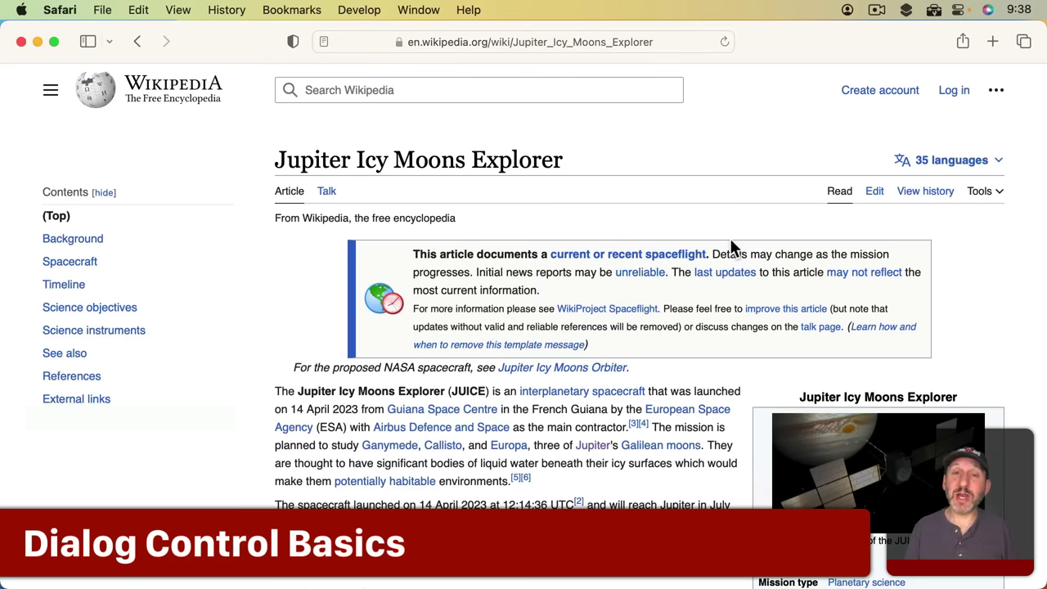
- Start saving the web page and name the file juice.html
{"action": "key", "text": "super+s"}
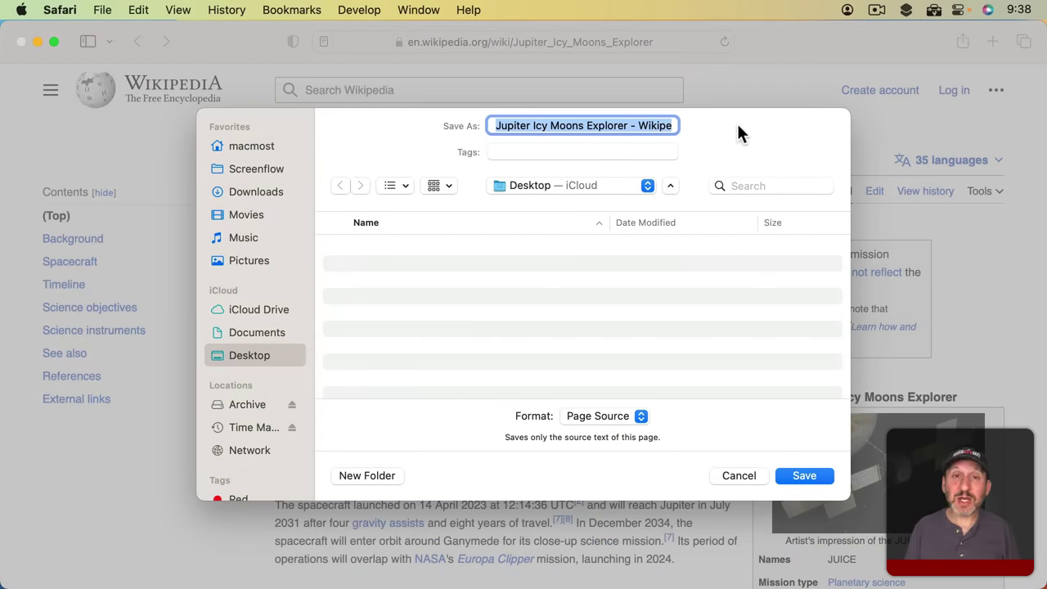
{"action": "type", "text": "juice.html"}
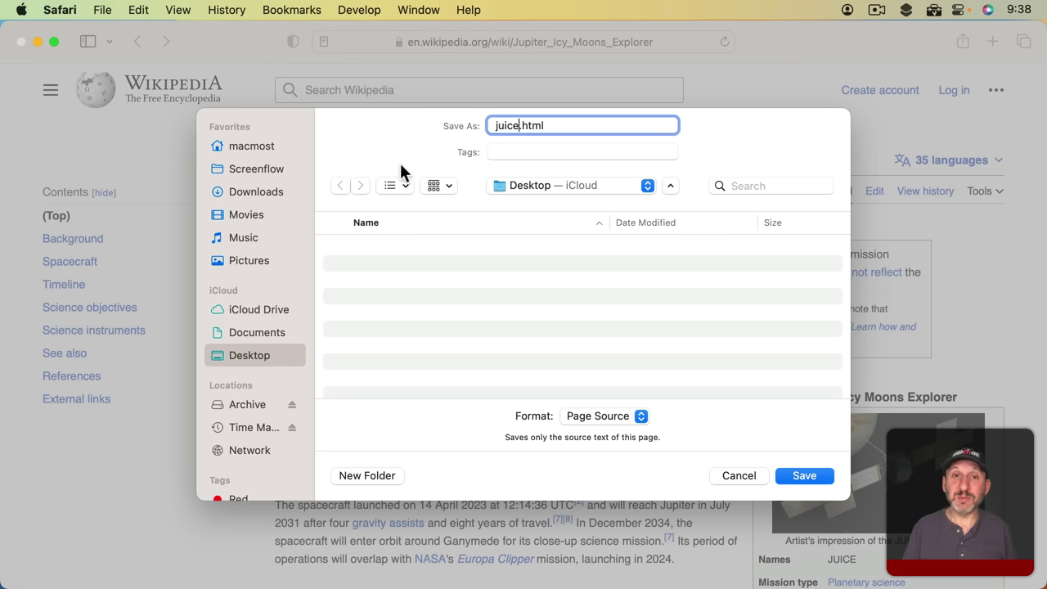
- Look through the item grouping options and the file format choices without changing either
{"action": "left_click", "coordinate": [439, 182]}
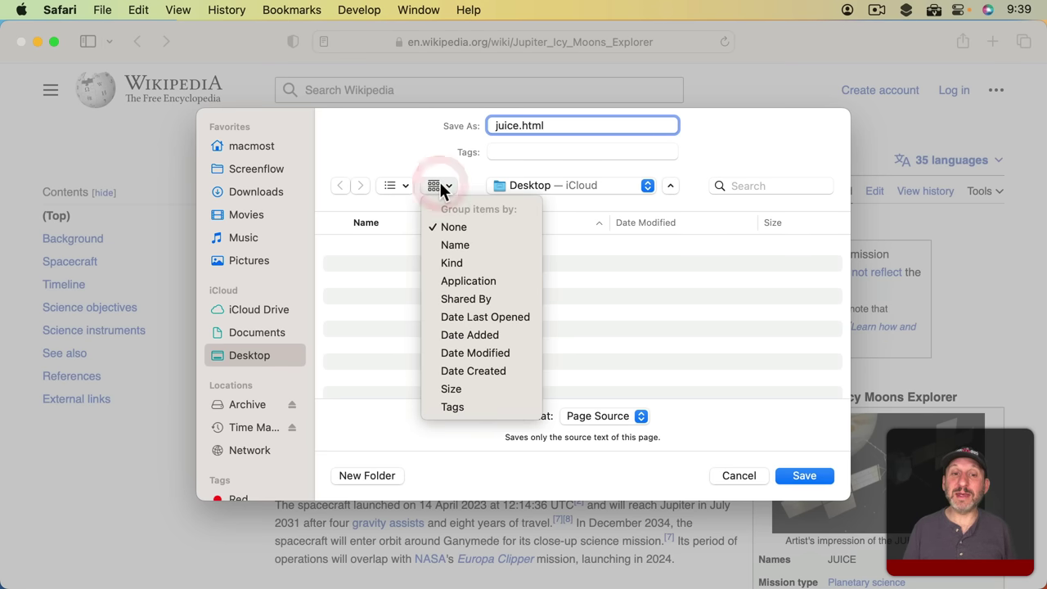
{"action": "left_click", "coordinate": [432, 170]}
{"action": "left_click", "coordinate": [598, 415]}
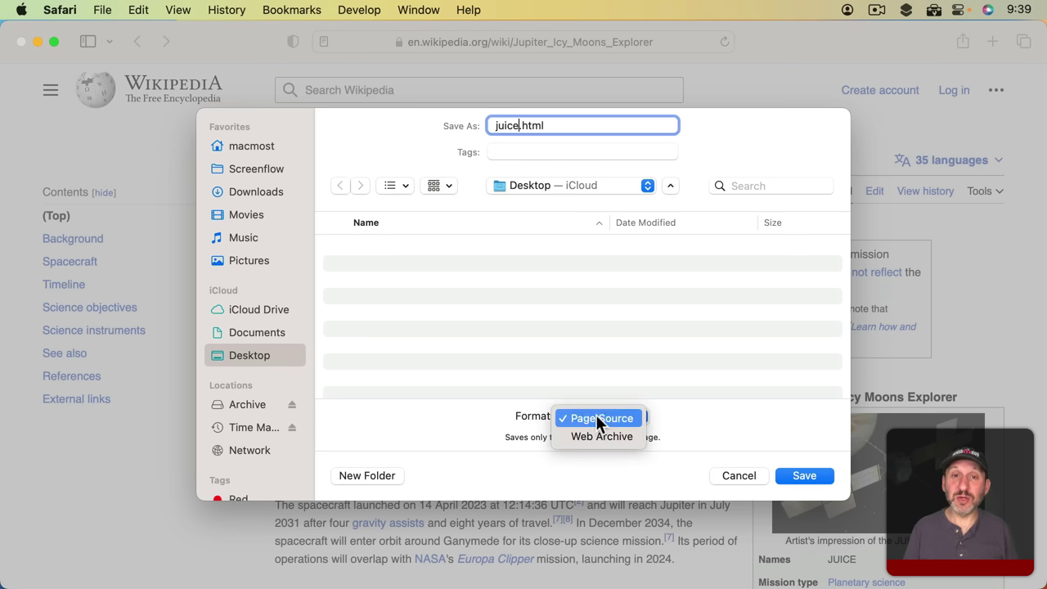
{"action": "left_click", "coordinate": [426, 415]}
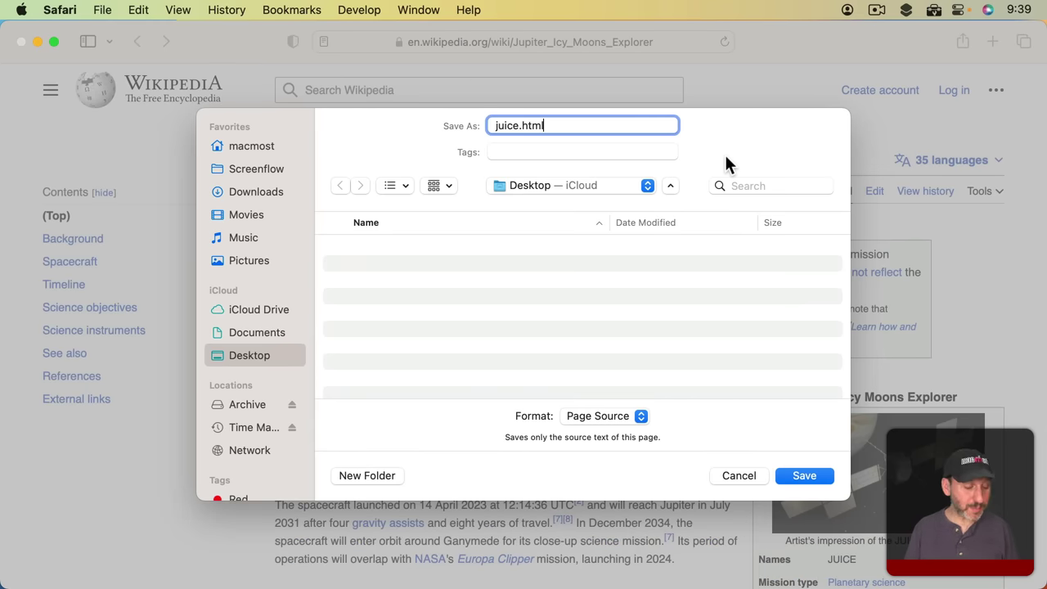
- Cycle the keyboard focus through the Save dialog's controls and around to the Tags field
{"action": "key", "text": "Tab"}
{"action": "key", "text": "Tab"}
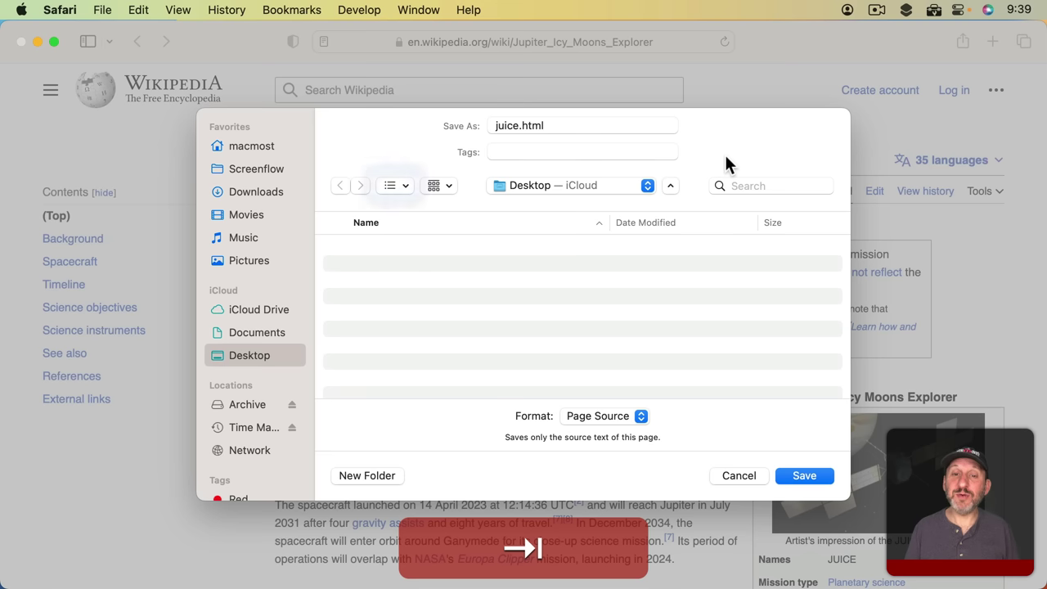
{"action": "key", "text": "Tab"}
{"action": "key", "text": "Tab"}
{"action": "key", "text": "Tab"}
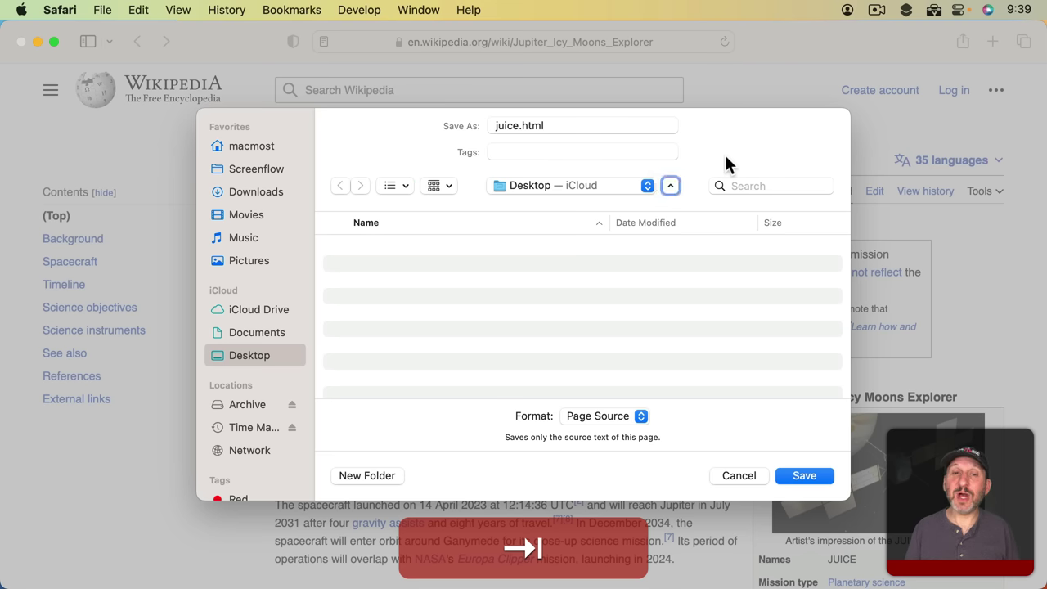
{"action": "key", "text": "Tab"}
{"action": "key", "text": "Tab"}
{"action": "key", "text": "Tab"}
{"action": "key", "text": "Tab"}
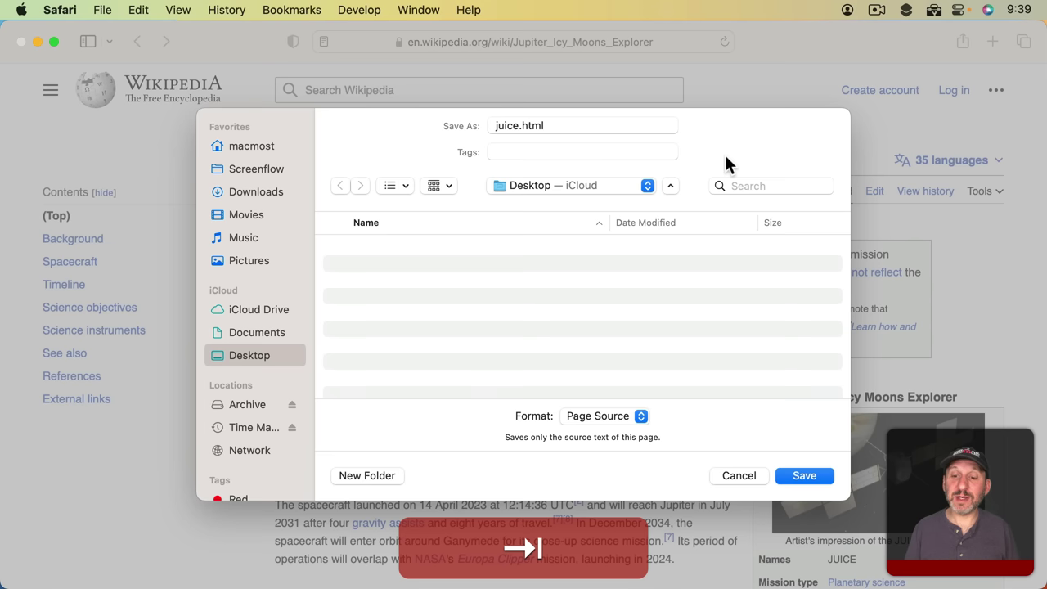
{"action": "key", "text": "Tab"}
{"action": "key", "text": "Tab"}
{"action": "key", "text": "Tab"}
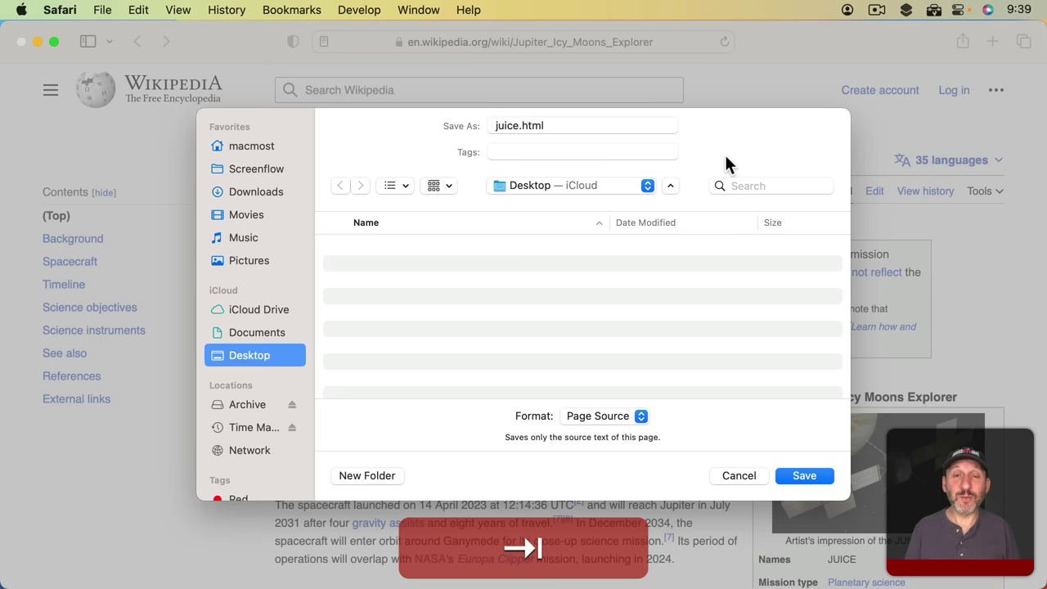
{"action": "key", "text": "Tab"}
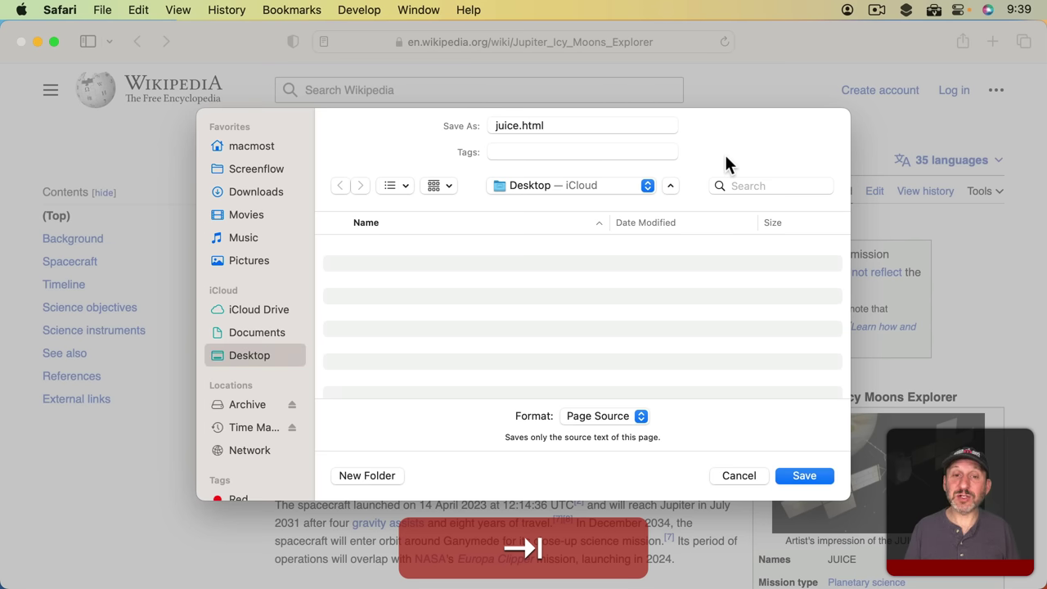
{"action": "key", "text": "Tab"}
{"action": "key", "text": "Tab"}
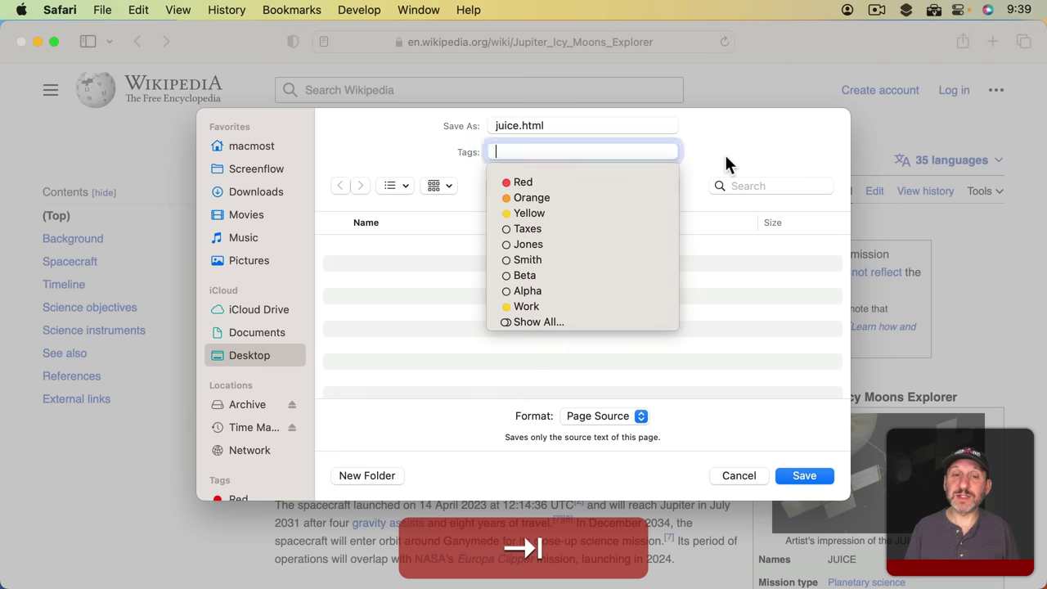
- Show the items in the Save dialog as Columns, using keyboard focus only
{"action": "key", "text": "Tab"}
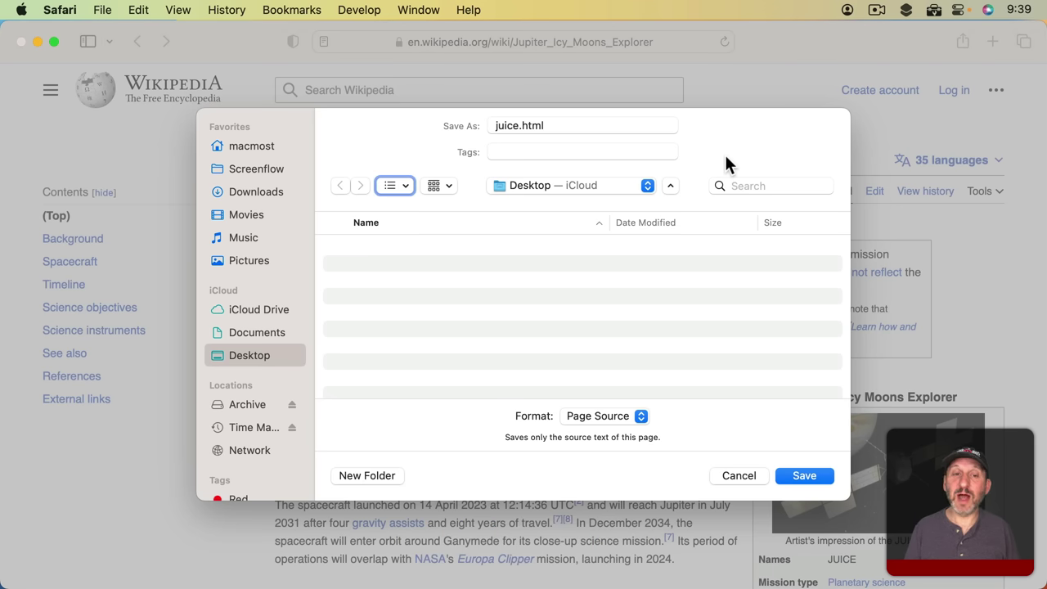
{"action": "key", "text": "Down"}
{"action": "key", "text": "Down"}
{"action": "key", "text": "Down"}
{"action": "key", "text": "Down"}
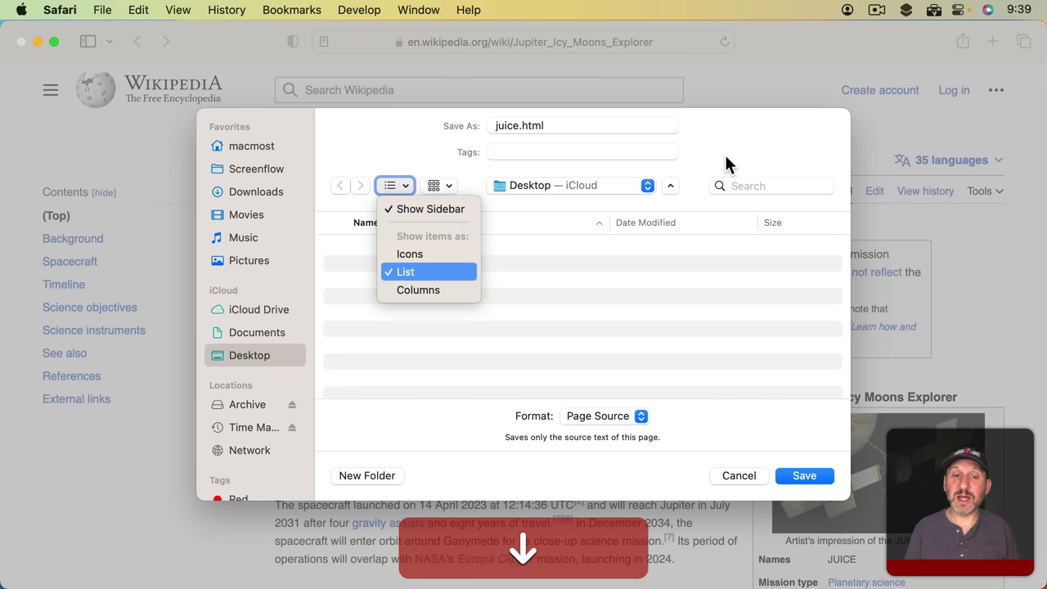
{"action": "key", "text": "Up"}
{"action": "key", "text": "Down"}
{"action": "key", "text": "Down"}
{"action": "key", "text": "Return"}
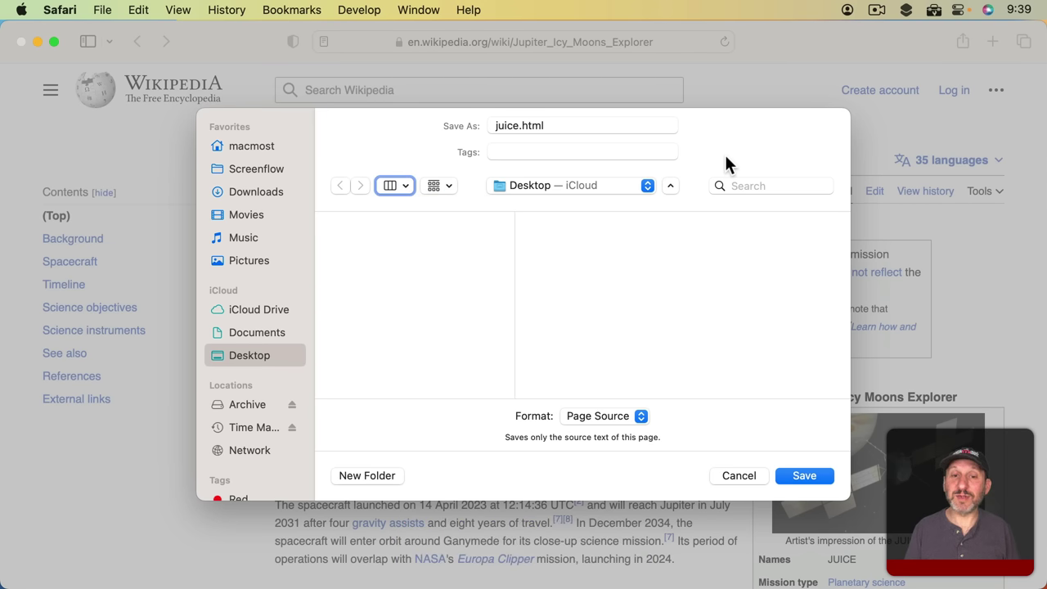
- Browse the save location choices, keep Desktop — iCloud, and move the keyboard focus on to the search field
{"action": "key", "text": "Tab"}
{"action": "key", "text": "Tab"}
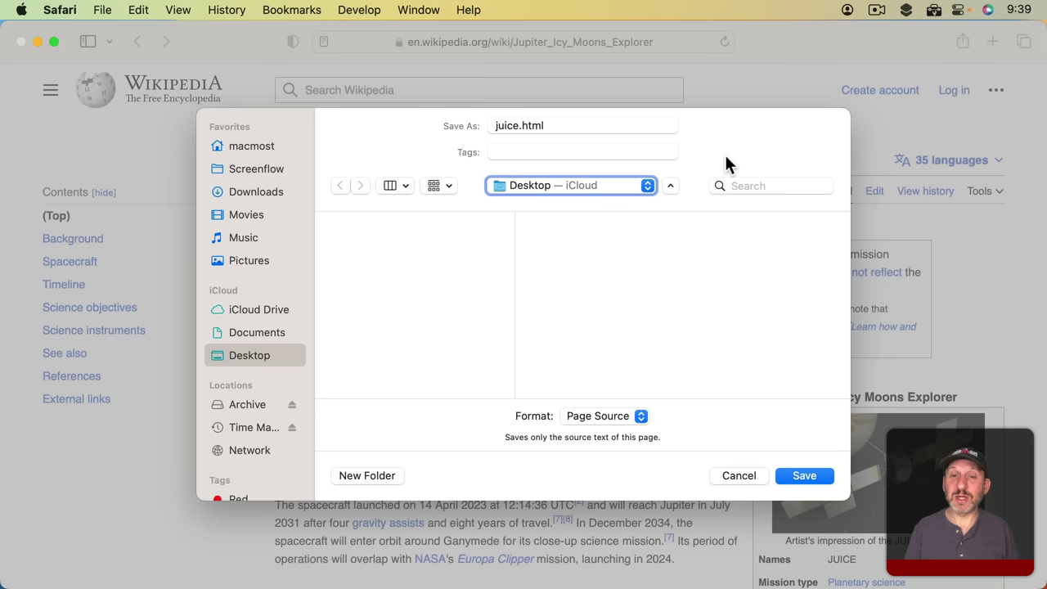
{"action": "key", "text": "Down"}
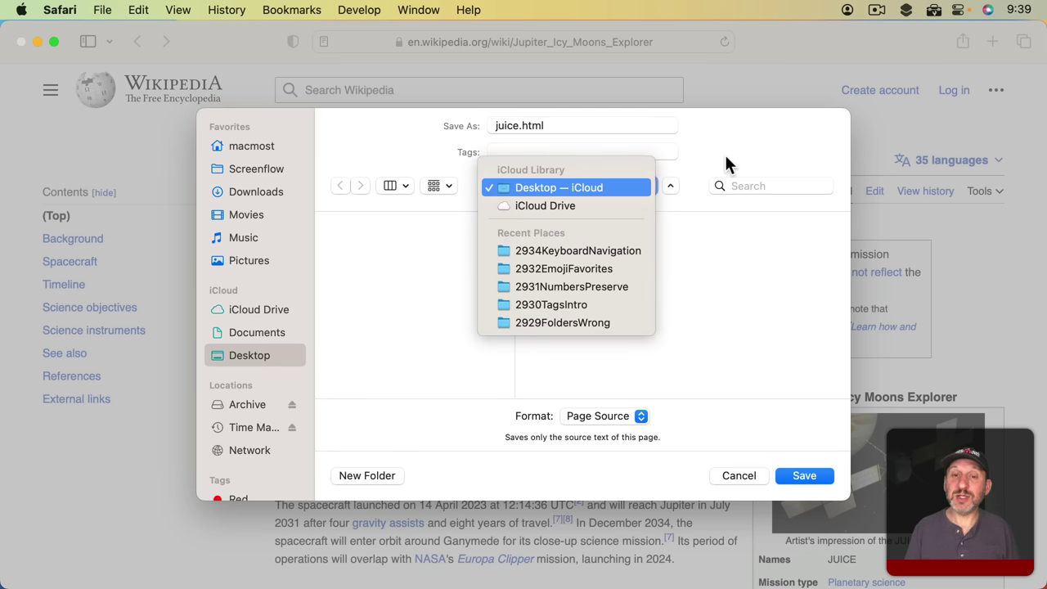
{"action": "key", "text": "Down"}
{"action": "key", "text": "Up"}
{"action": "key", "text": "Down"}
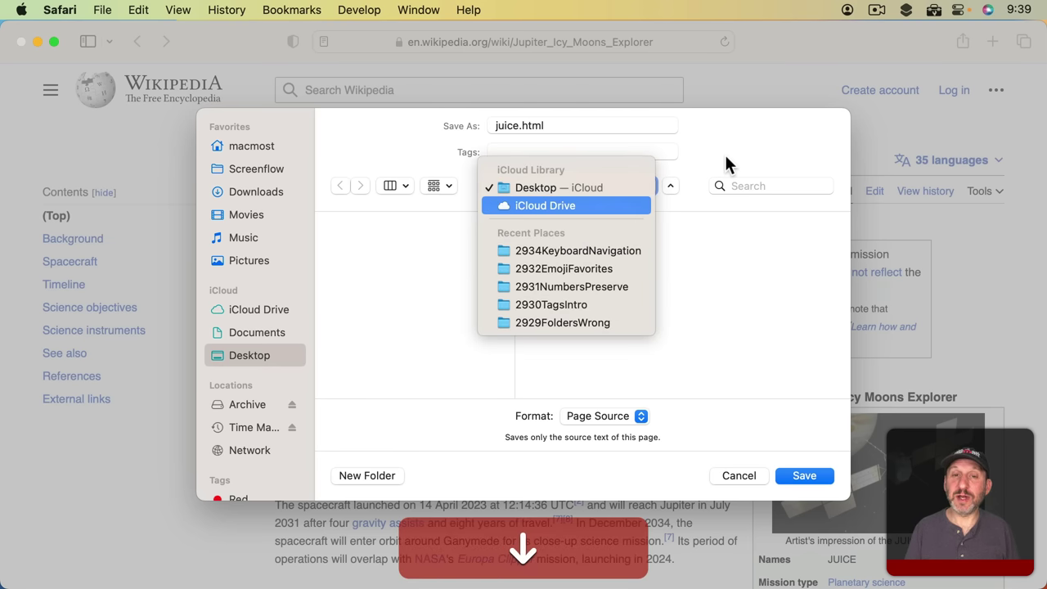
{"action": "key", "text": "Up"}
{"action": "key", "text": "Return"}
{"action": "key", "text": "Tab"}
{"action": "key", "text": "Tab"}
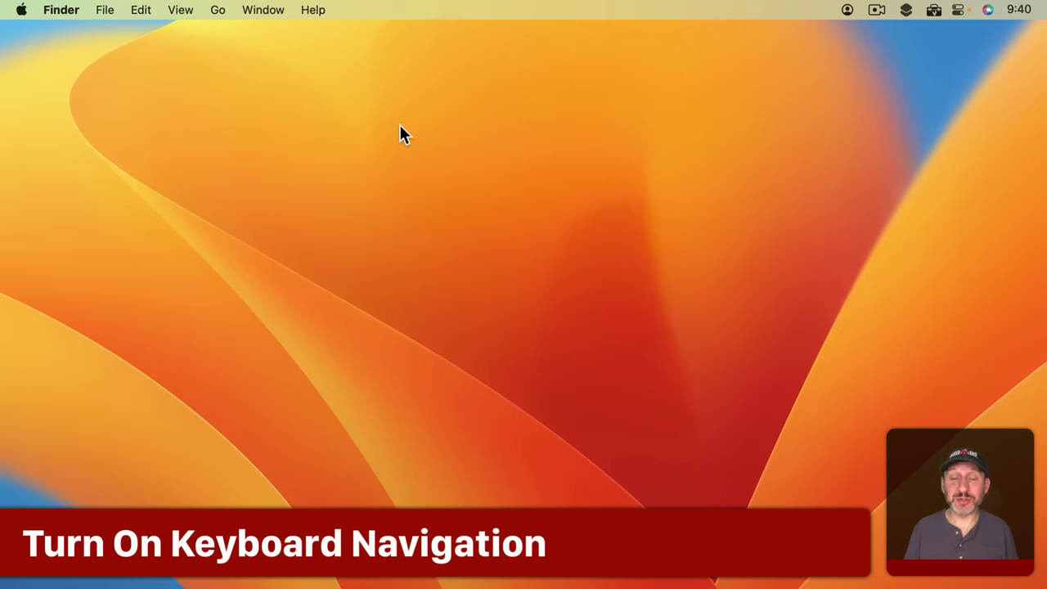
- Open the Keyboard settings in System Settings
{"action": "left_click", "coordinate": [22, 10]}
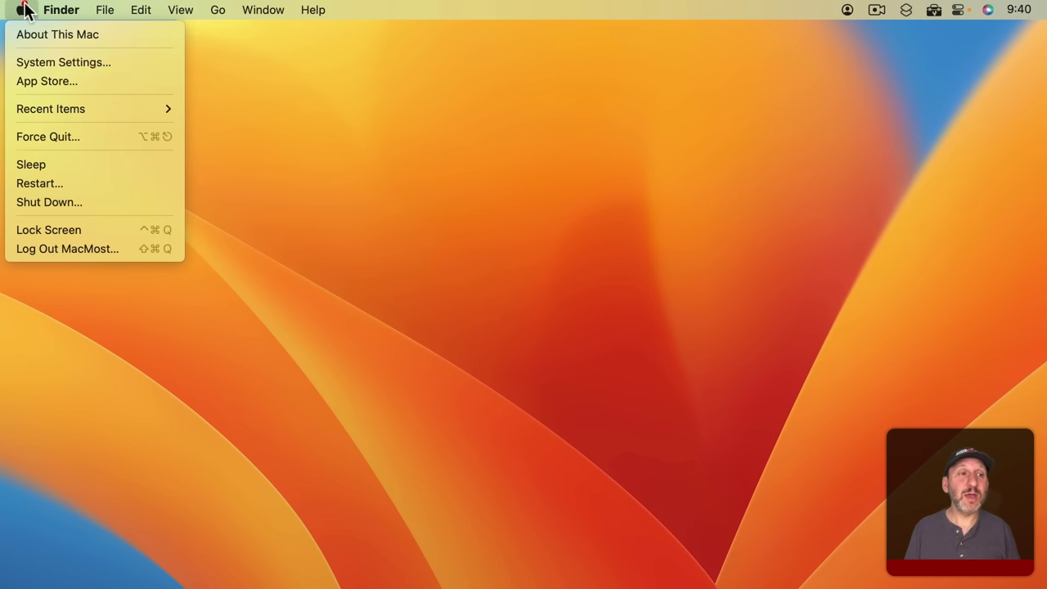
{"action": "left_click", "coordinate": [36, 63]}
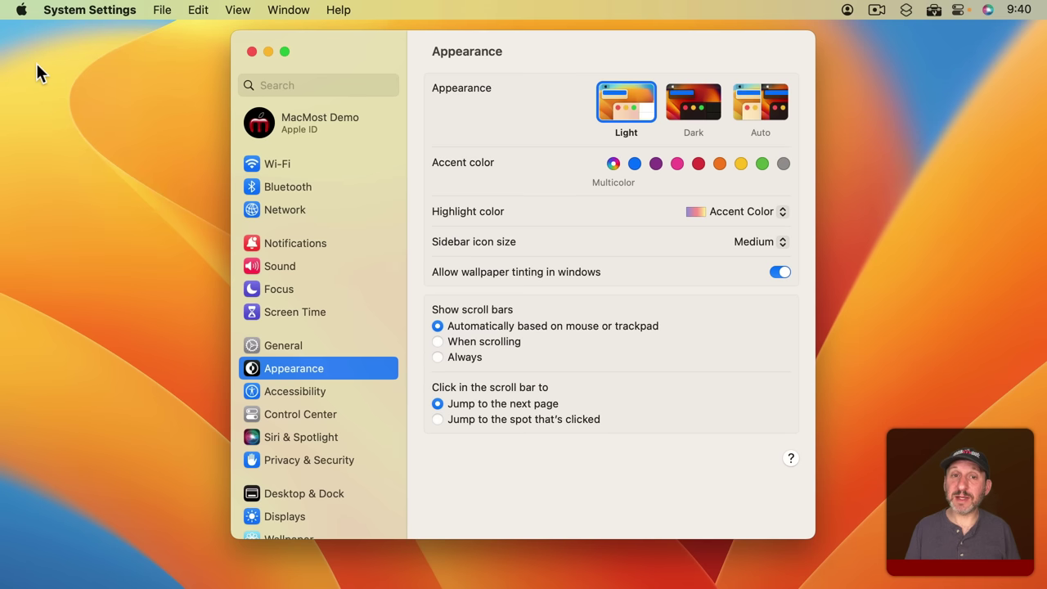
{"action": "scroll", "coordinate": [250, 383], "scroll_direction": "down", "scroll_amount": 5}
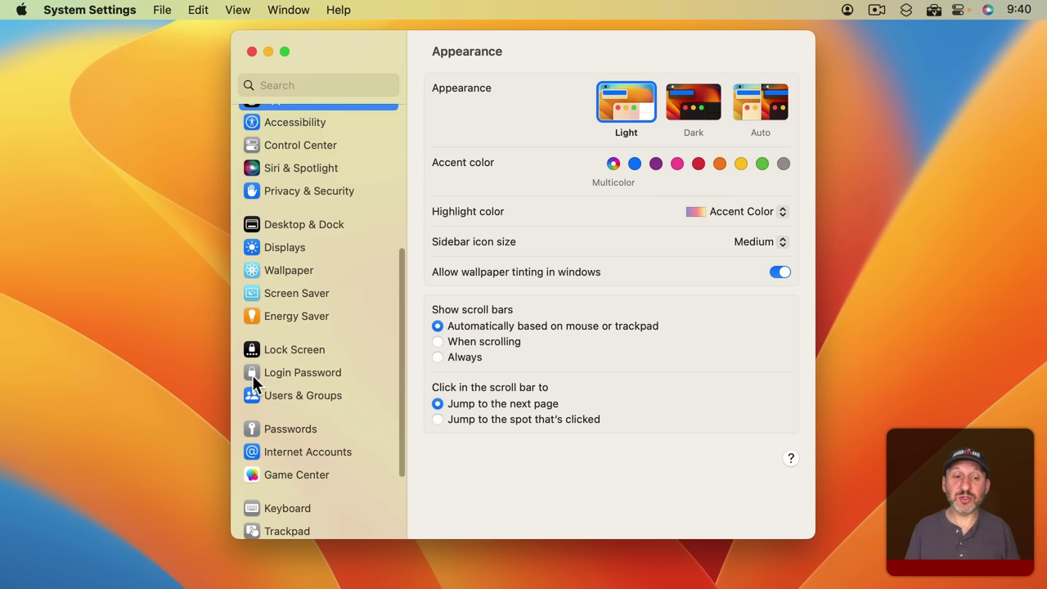
{"action": "scroll", "coordinate": [257, 382], "scroll_direction": "down", "scroll_amount": 2}
{"action": "left_click", "coordinate": [285, 418]}
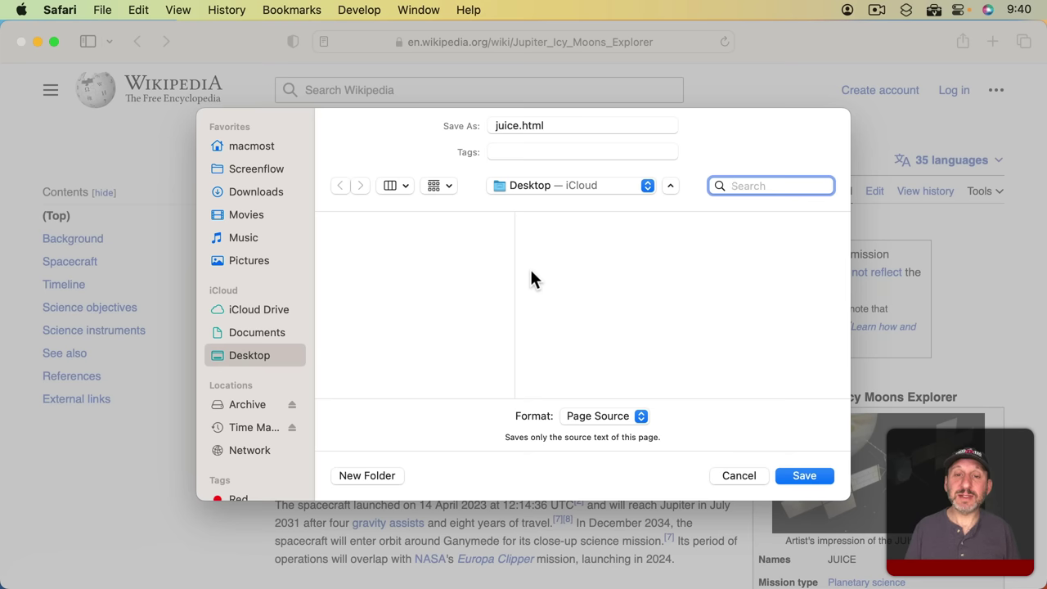
- Switch to Safari's Save dialog and set the save location to the iCloud Documents folder from the sidebar by keyboard
{"action": "key", "text": "Tab"}
{"action": "key", "text": "Tab"}
{"action": "key", "text": "Tab"}
{"action": "key", "text": "Tab"}
{"action": "key", "text": "Tab"}
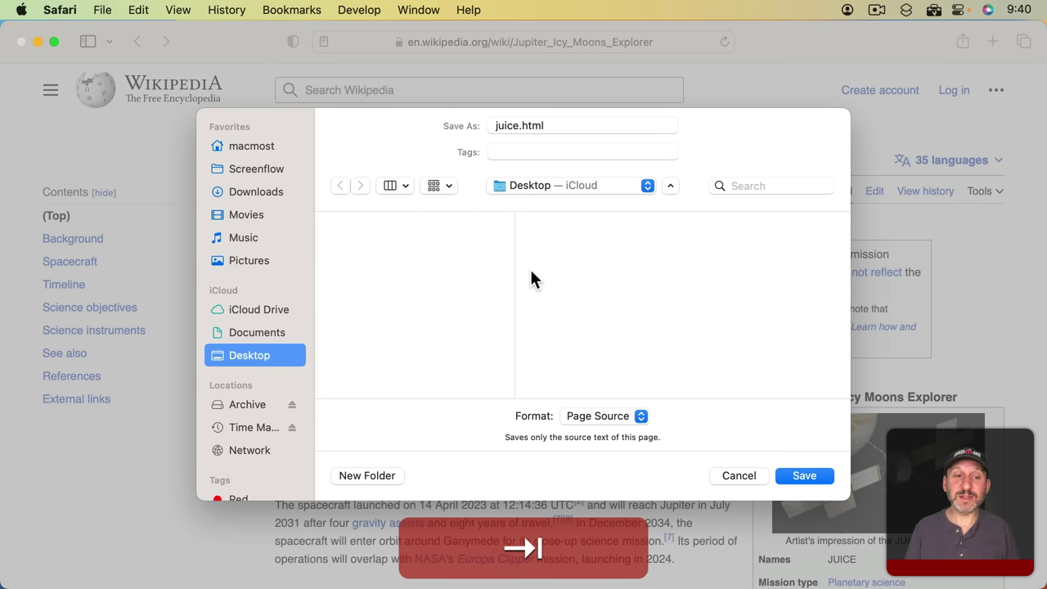
{"action": "key", "text": "Up"}
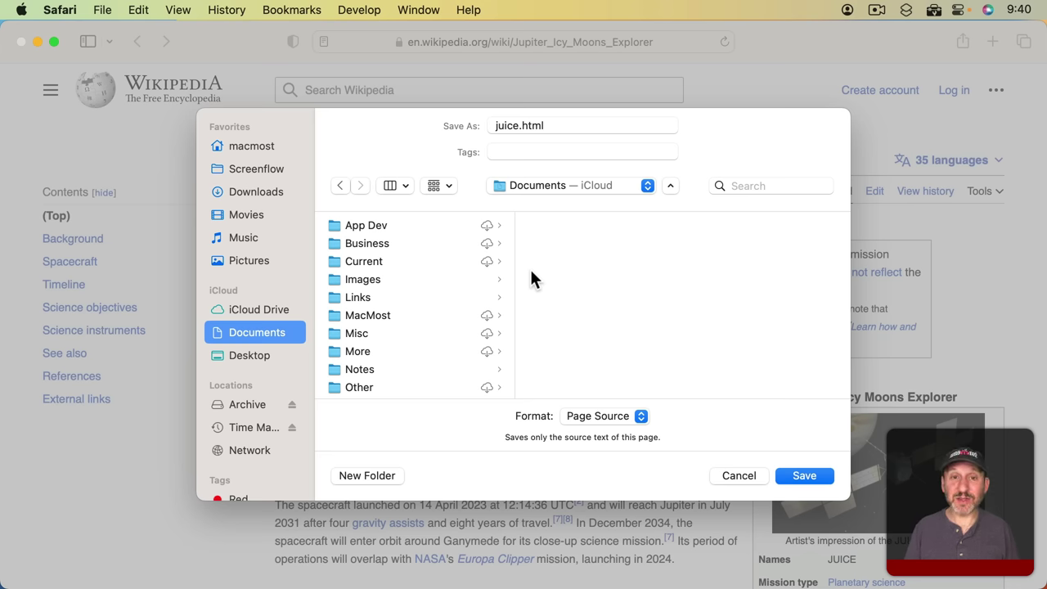
- Move the keyboard focus from the sidebar through every remaining control, including Format and the dialog buttons, to the file name
{"action": "key", "text": "Tab"}
{"action": "key", "text": "Tab"}
{"action": "key", "text": "Tab"}
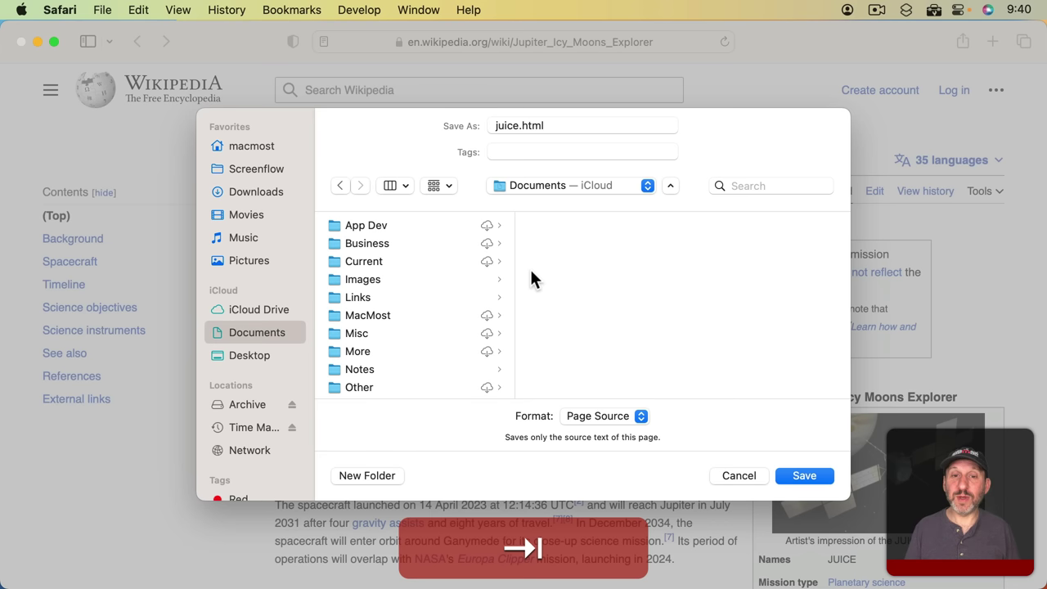
{"action": "key", "text": "Tab"}
{"action": "key", "text": "Tab"}
{"action": "key", "text": "Tab"}
{"action": "key", "text": "Tab"}
{"action": "key", "text": "Tab"}
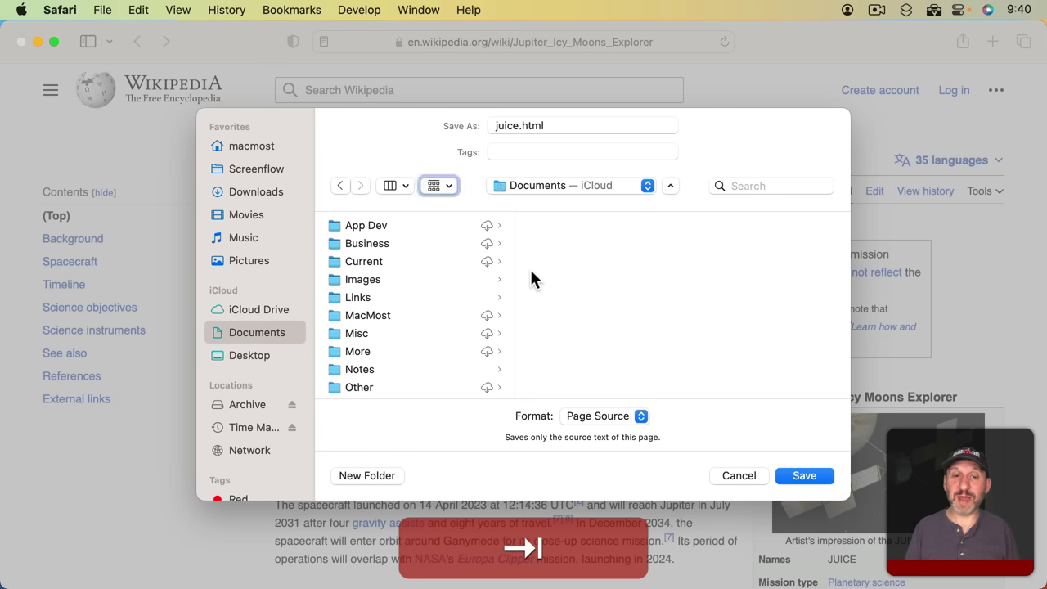
{"action": "key", "text": "Tab"}
{"action": "key", "text": "Tab"}
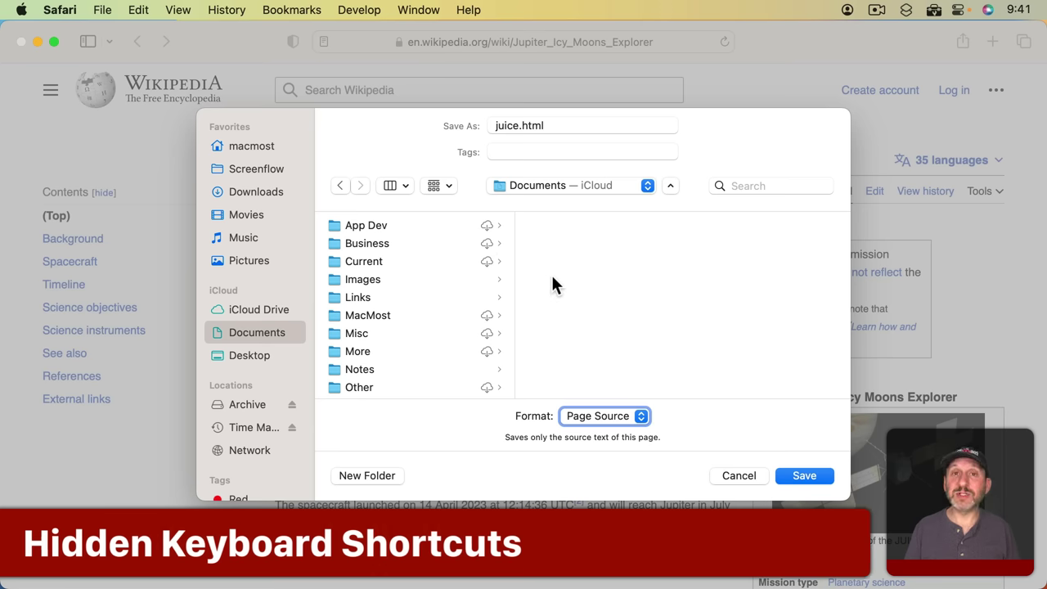
{"action": "key", "text": "Tab"}
{"action": "key", "text": "Tab"}
{"action": "key", "text": "Tab"}
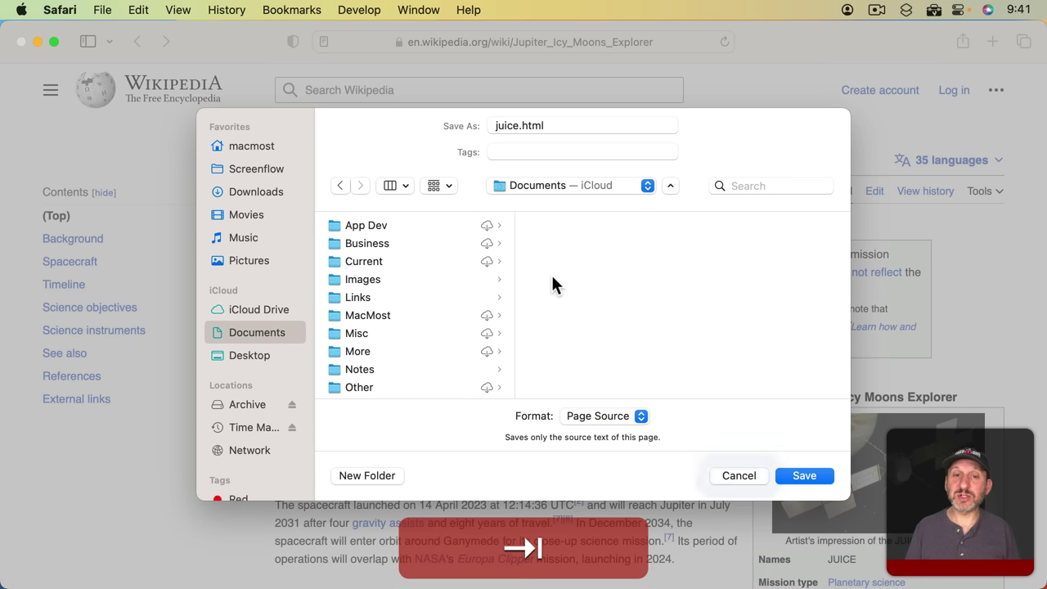
{"action": "key", "text": "Tab"}
{"action": "key", "text": "Tab"}
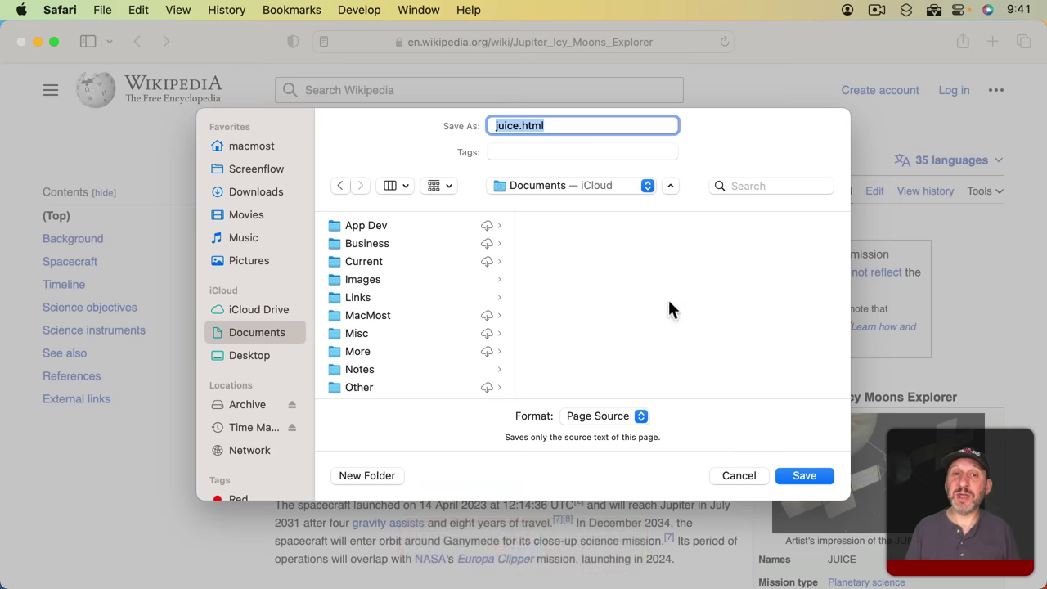
- Set the save location to Desktop, and open and dismiss the Go to folder path prompt
{"action": "key", "text": "super+d"}
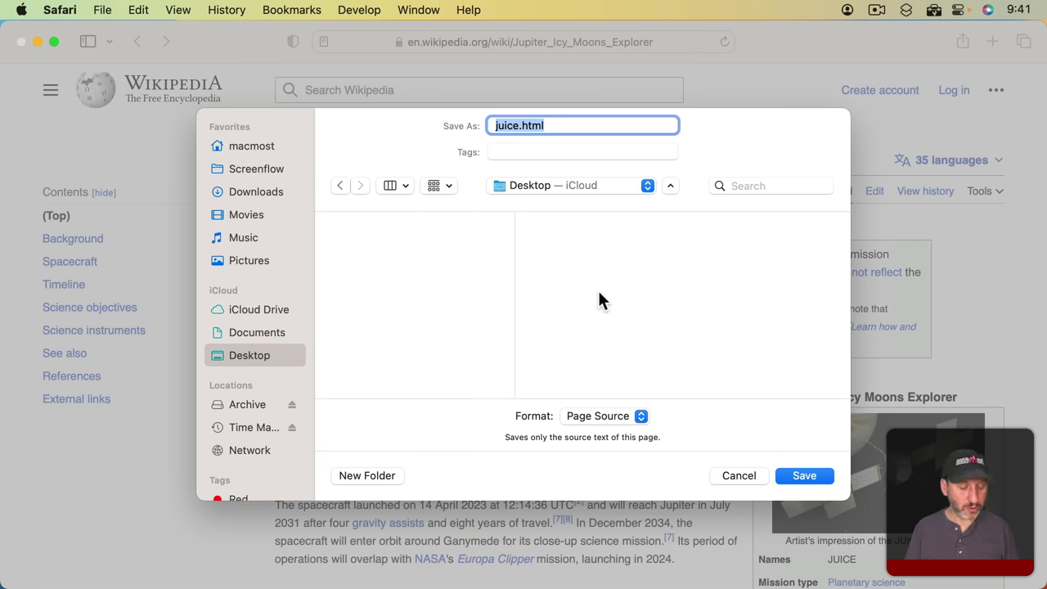
{"action": "key", "text": "shift+super+g"}
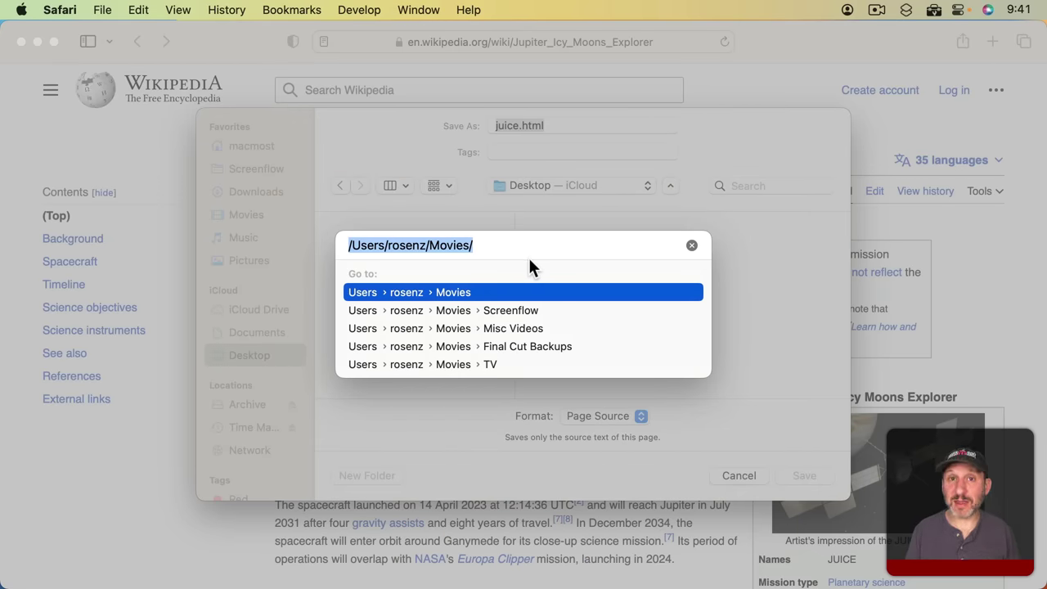
{"action": "key", "text": "Escape"}
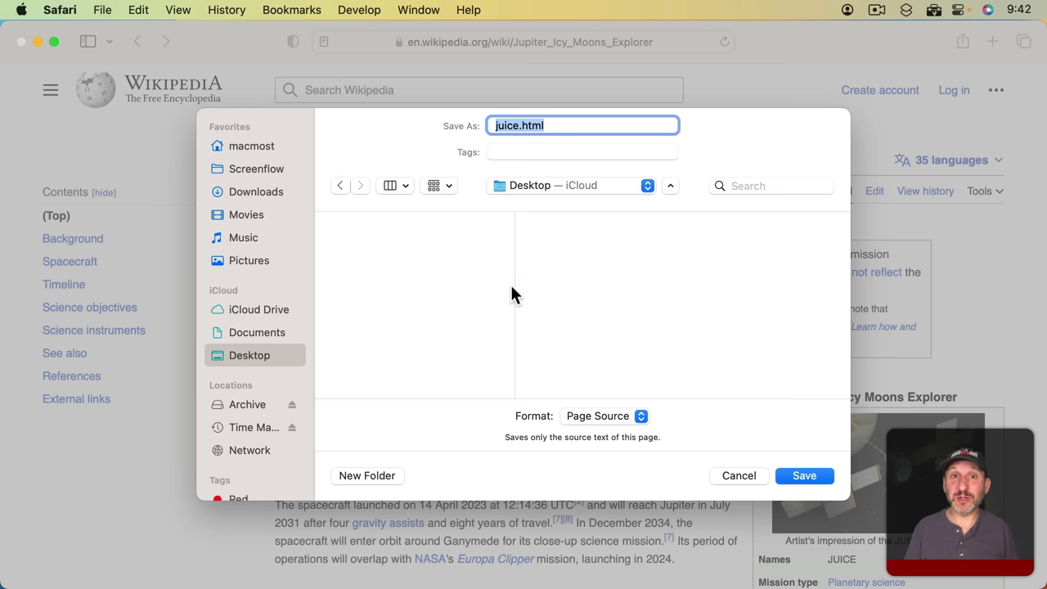
- Put the cursor in the Save dialog's search field and cancel saving the page
{"action": "key", "text": "super+f"}
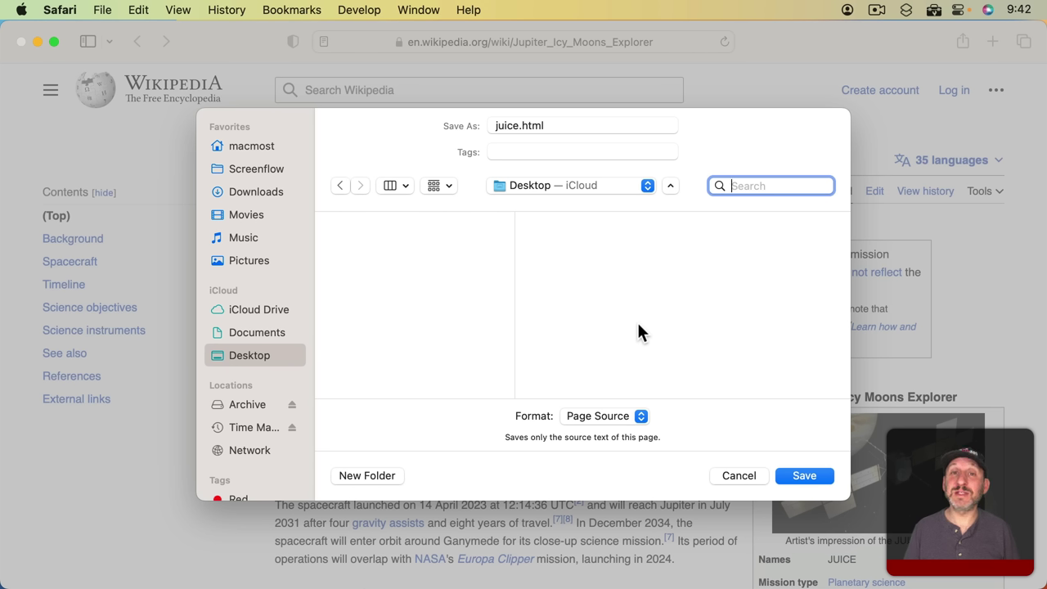
{"action": "left_click", "coordinate": [730, 474]}
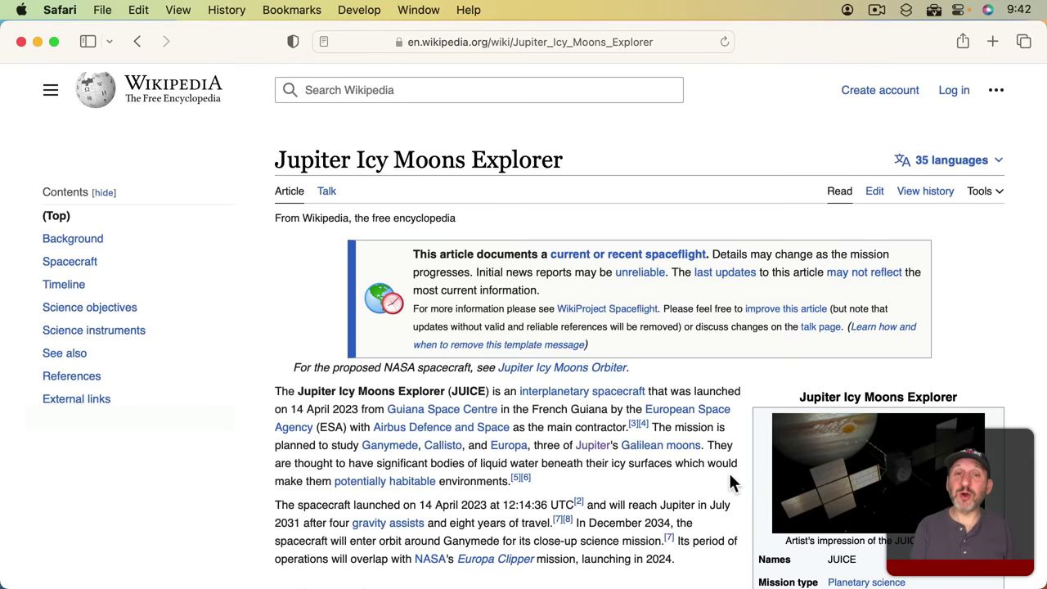
- Open the Print dialog for the page and move the keyboard focus from Printer to the Selection option under Pages
{"action": "key", "text": "super+p"}
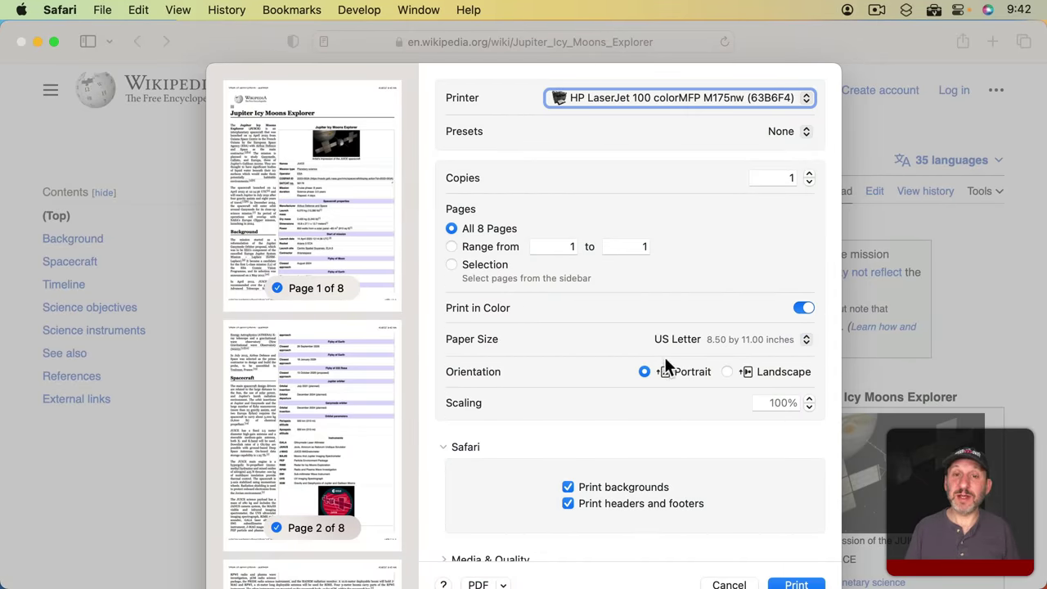
{"action": "key", "text": "Tab"}
{"action": "key", "text": "Tab"}
{"action": "key", "text": "Tab"}
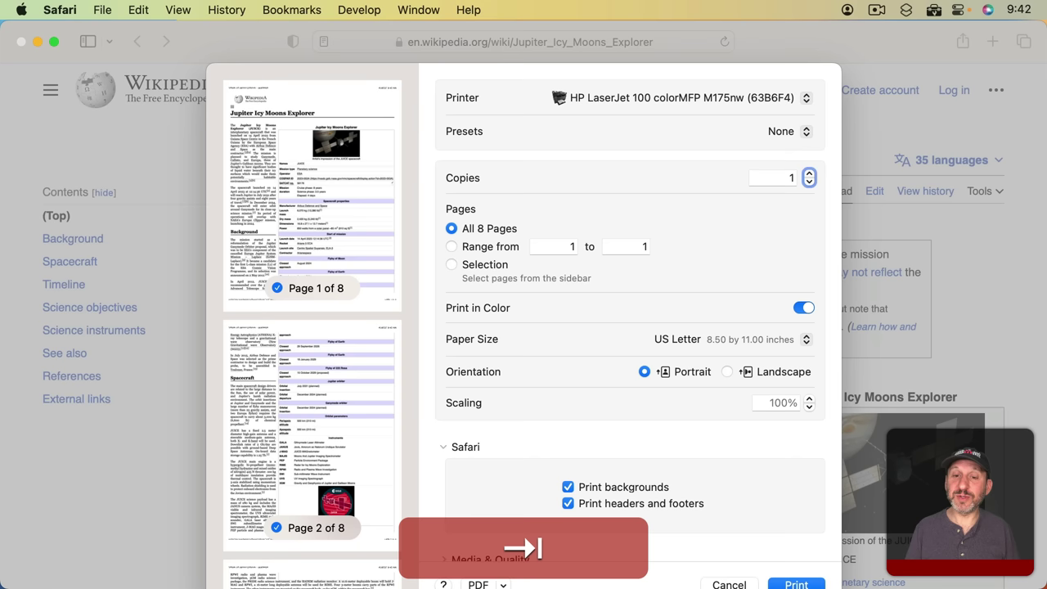
{"action": "key", "text": "Tab"}
{"action": "key", "text": "Tab"}
{"action": "key", "text": "Tab"}
{"action": "key", "text": "Tab"}
{"action": "key", "text": "Tab"}
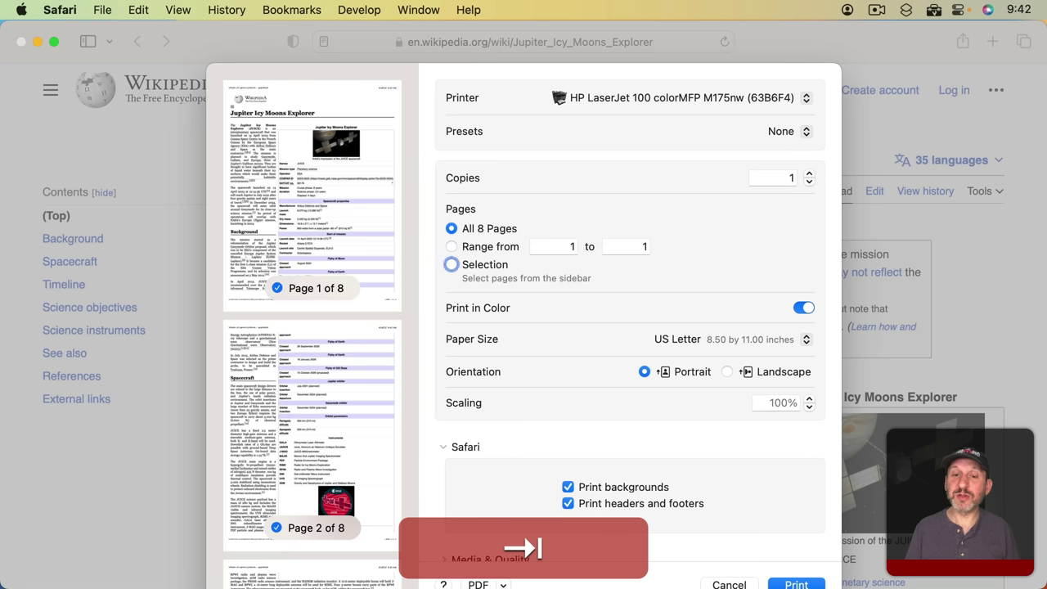
- Continue moving the keyboard focus through the color, paper size and orientation controls to the Scaling stepper
{"action": "key", "text": "Tab"}
{"action": "key", "text": "Tab"}
{"action": "key", "text": "Tab"}
{"action": "key", "text": "Tab"}
{"action": "key", "text": "Tab"}
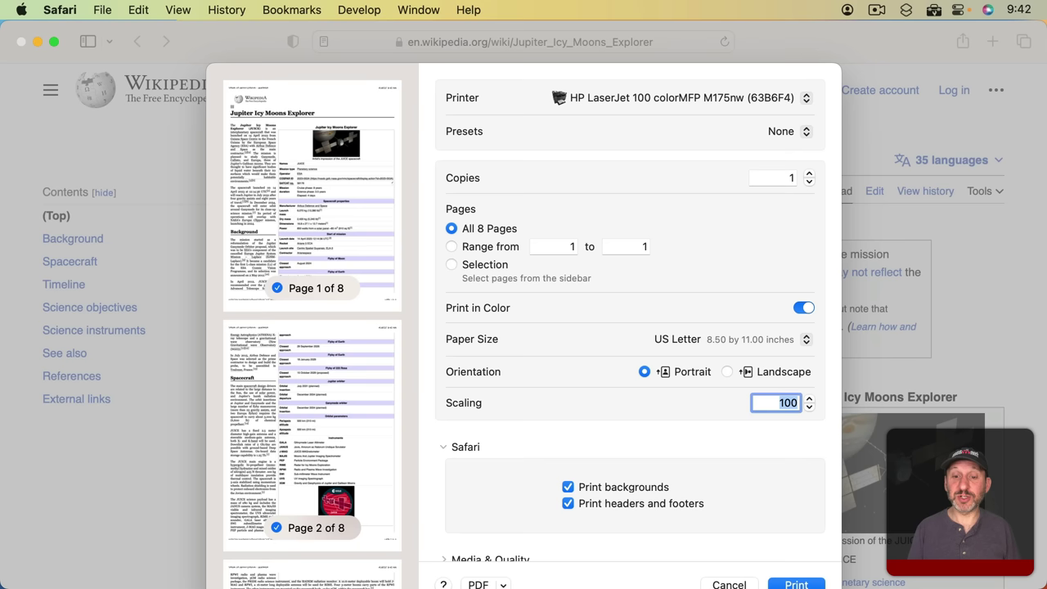
{"action": "key", "text": "Tab"}
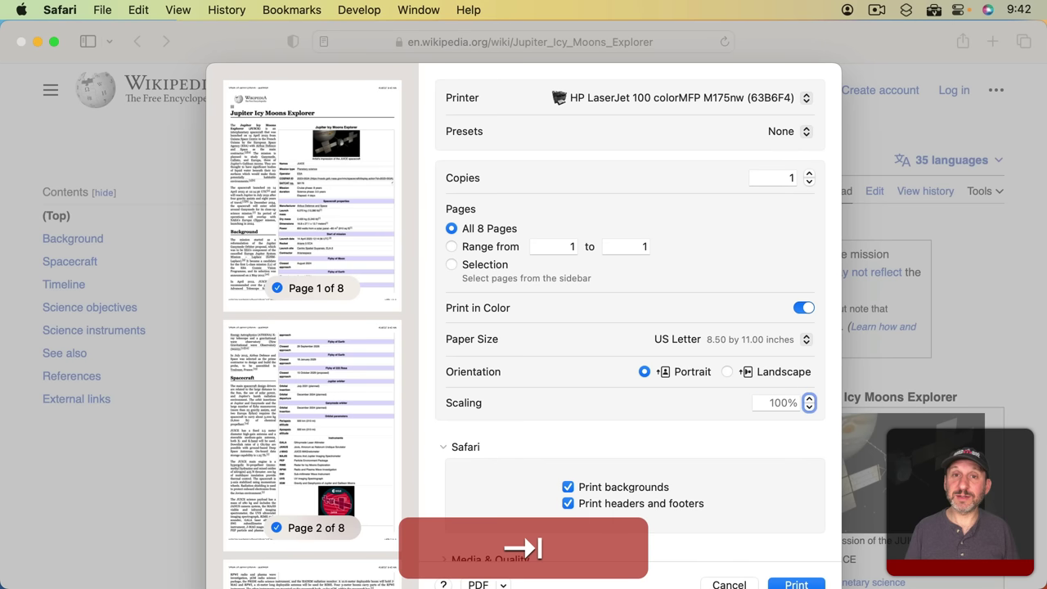
- Move the keyboard focus backward from the Scaling stepper to the All 8 Pages option, briefly visiting Range from
{"action": "key", "text": "shift+Tab"}
{"action": "key", "text": "shift+Tab"}
{"action": "key", "text": "shift+Tab"}
{"action": "key", "text": "shift+Tab"}
{"action": "key", "text": "shift+Tab"}
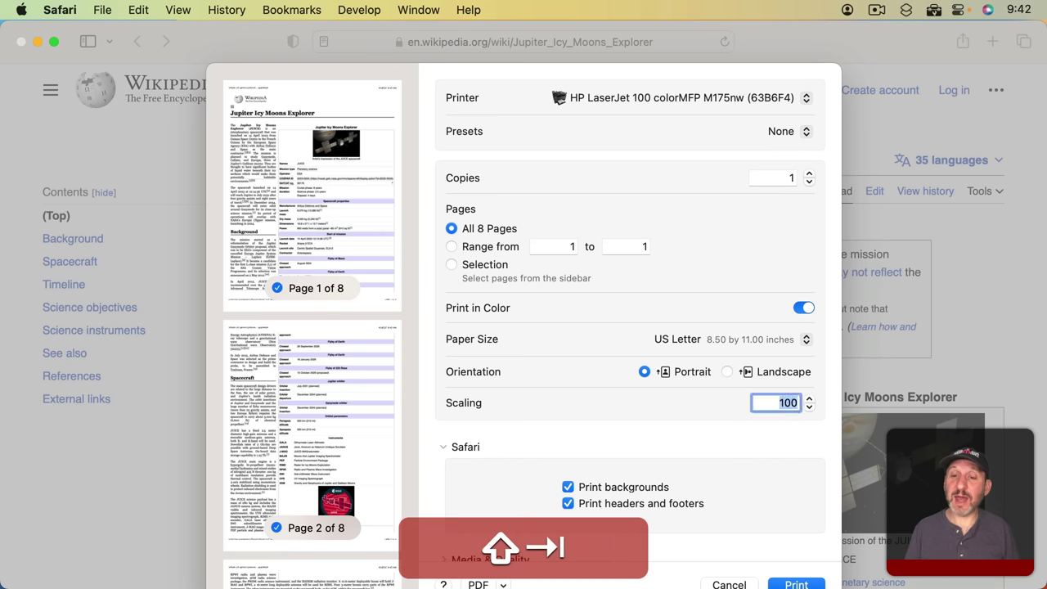
{"action": "key", "text": "shift+Tab"}
{"action": "key", "text": "shift+Tab"}
{"action": "key", "text": "shift+Tab"}
{"action": "key", "text": "shift+Tab"}
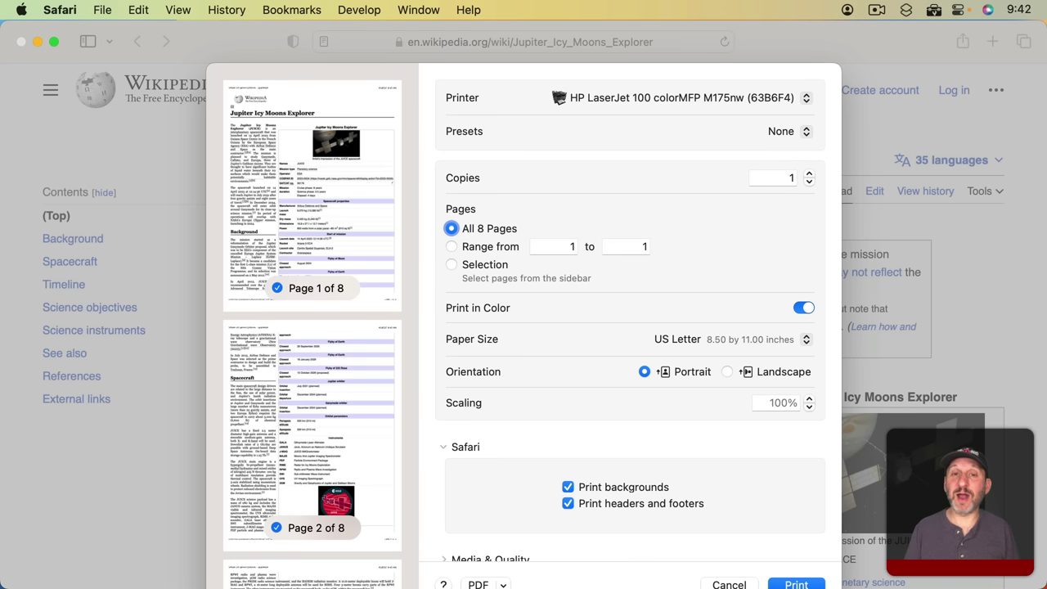
{"action": "key", "text": "Tab"}
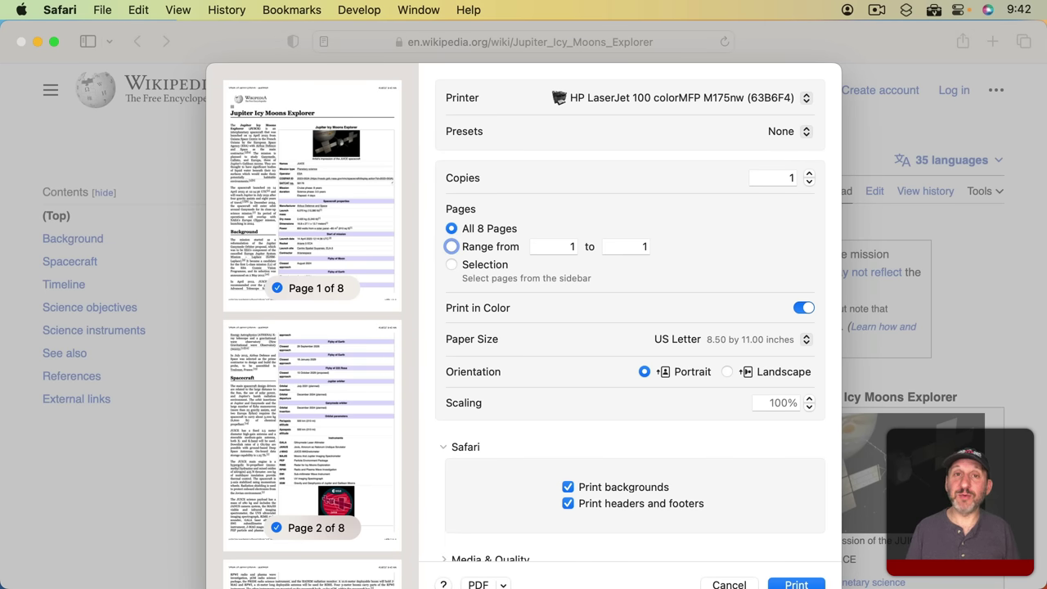
{"action": "key", "text": "shift+Tab"}
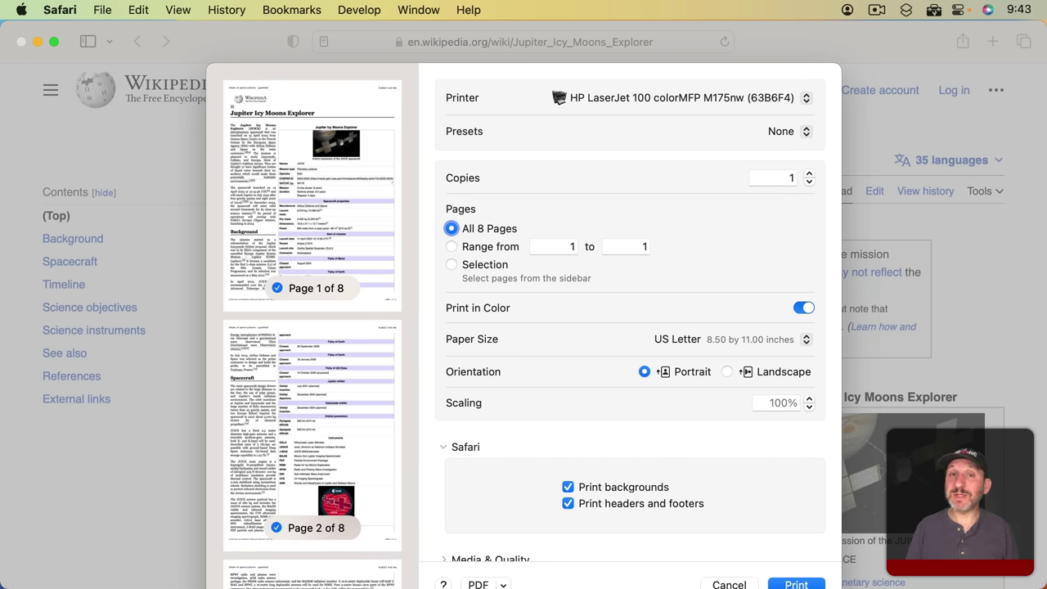
- Move the keyboard focus forward from the All 8 Pages option to the Landscape orientation option
{"action": "key", "text": "Tab"}
{"action": "key", "text": "Tab"}
{"action": "key", "text": "Tab"}
{"action": "key", "text": "Tab"}
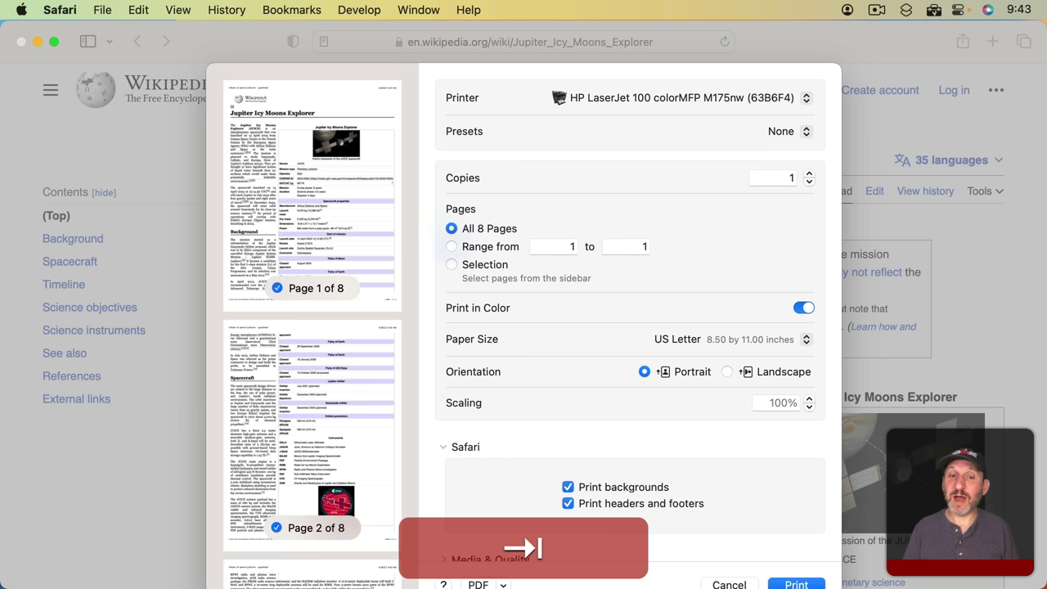
{"action": "key", "text": "Tab"}
{"action": "key", "text": "Tab"}
{"action": "key", "text": "Tab"}
{"action": "key", "text": "Tab"}
{"action": "key", "text": "Tab"}
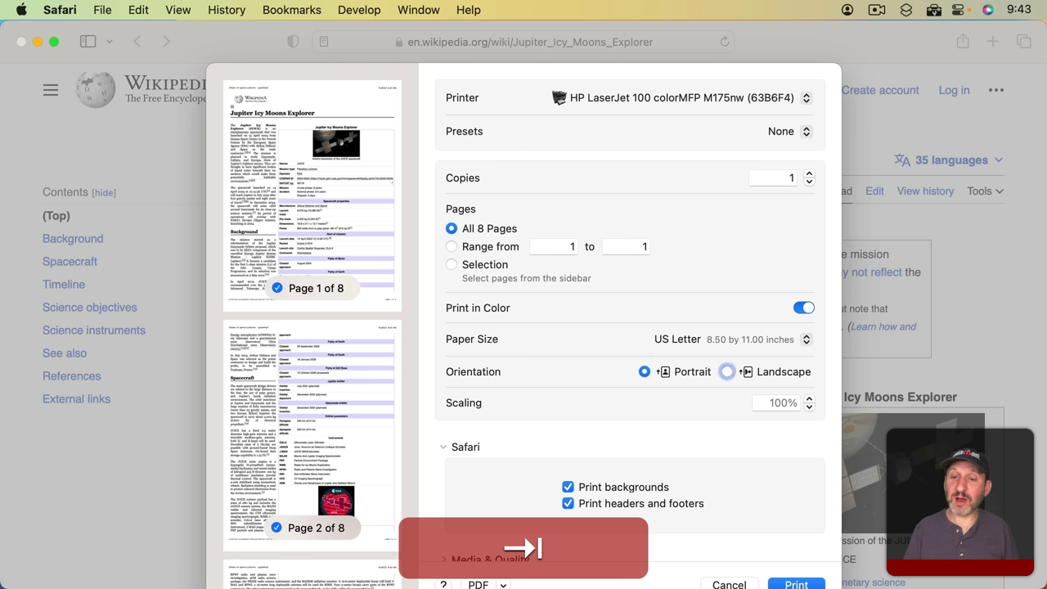
- Move the keyboard focus through the Scaling and Safari print options and the collapsed sections, past Watermark to the help button and beyond
{"action": "key", "text": "Tab"}
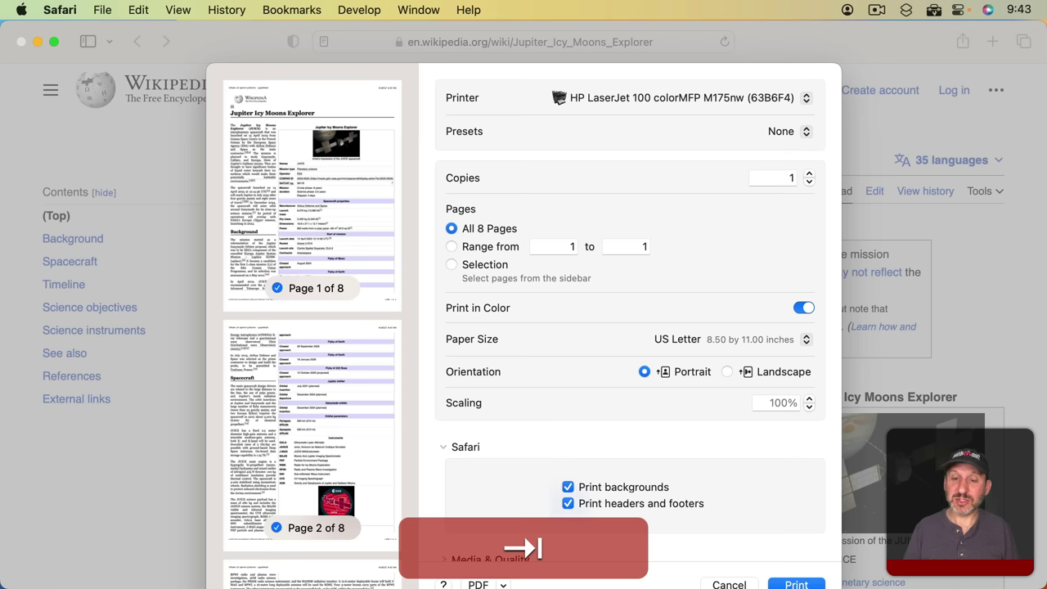
{"action": "key", "text": "Tab"}
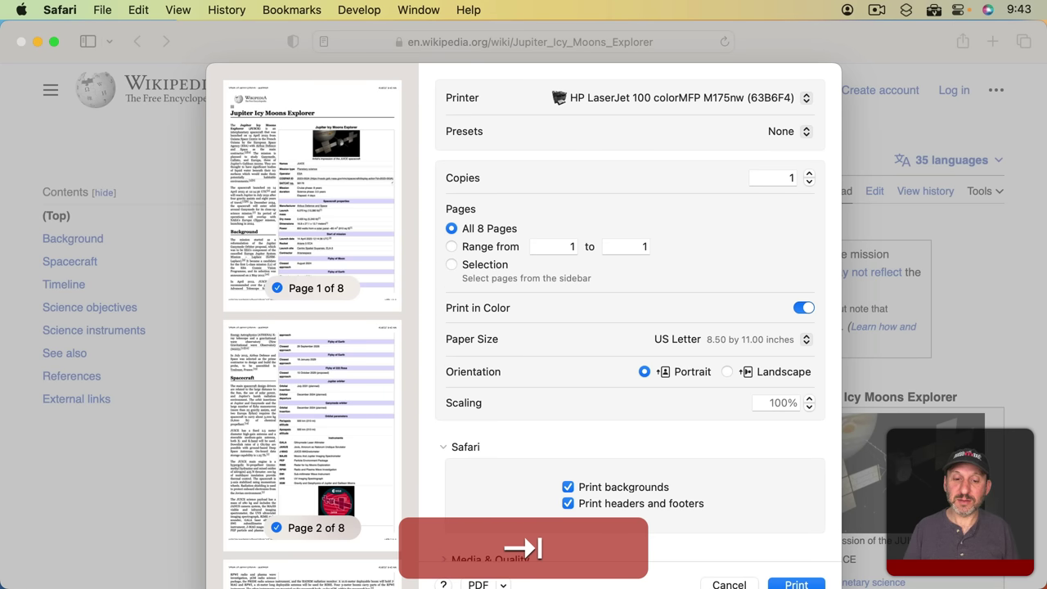
{"action": "key", "text": "Tab"}
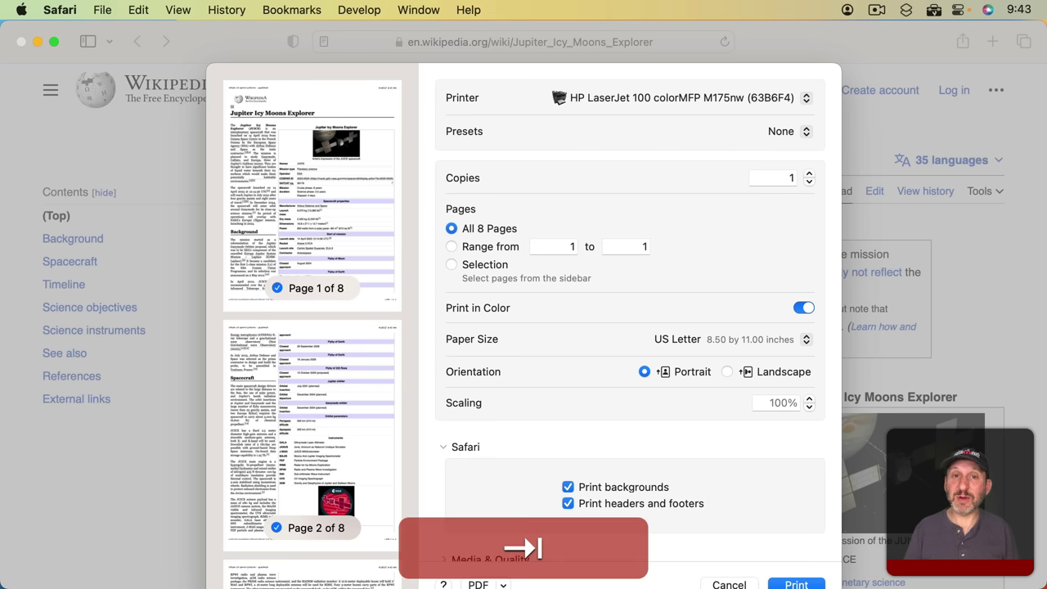
{"action": "scroll", "coordinate": [579, 417], "scroll_direction": "down", "scroll_amount": 4}
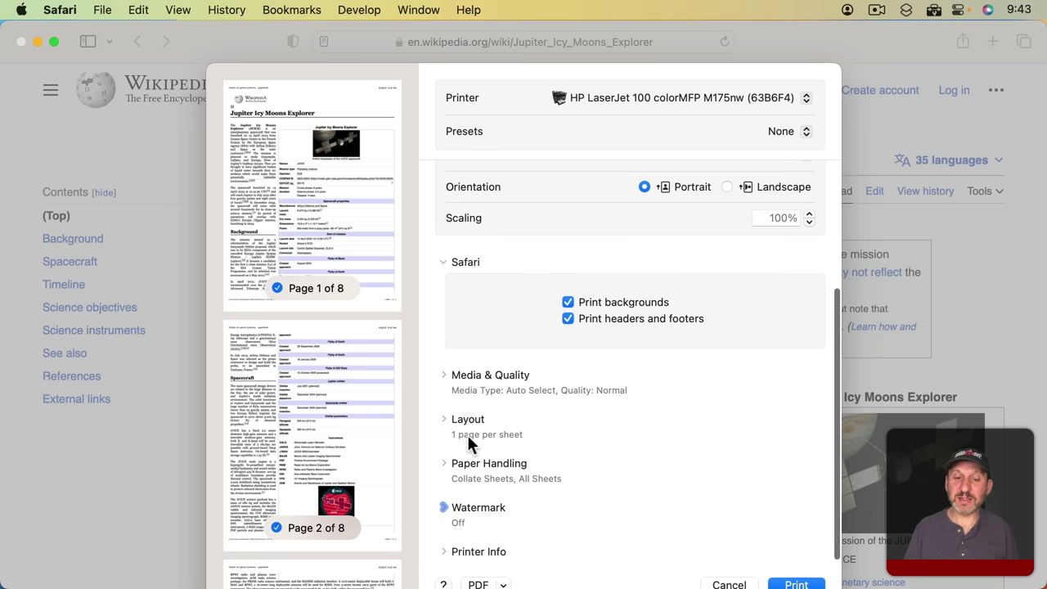
{"action": "key", "text": "Tab"}
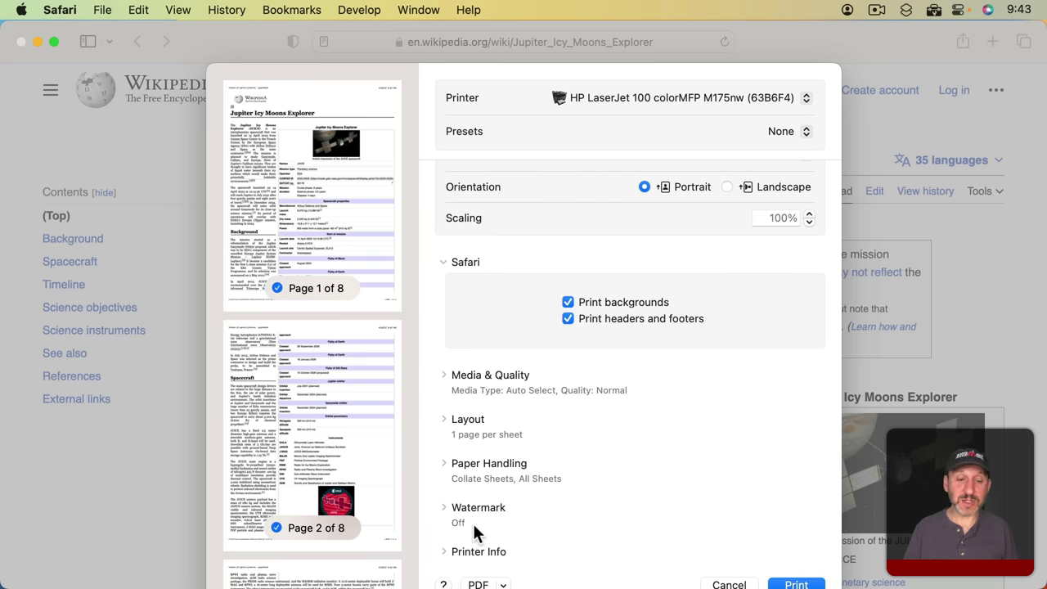
{"action": "key", "text": "Tab"}
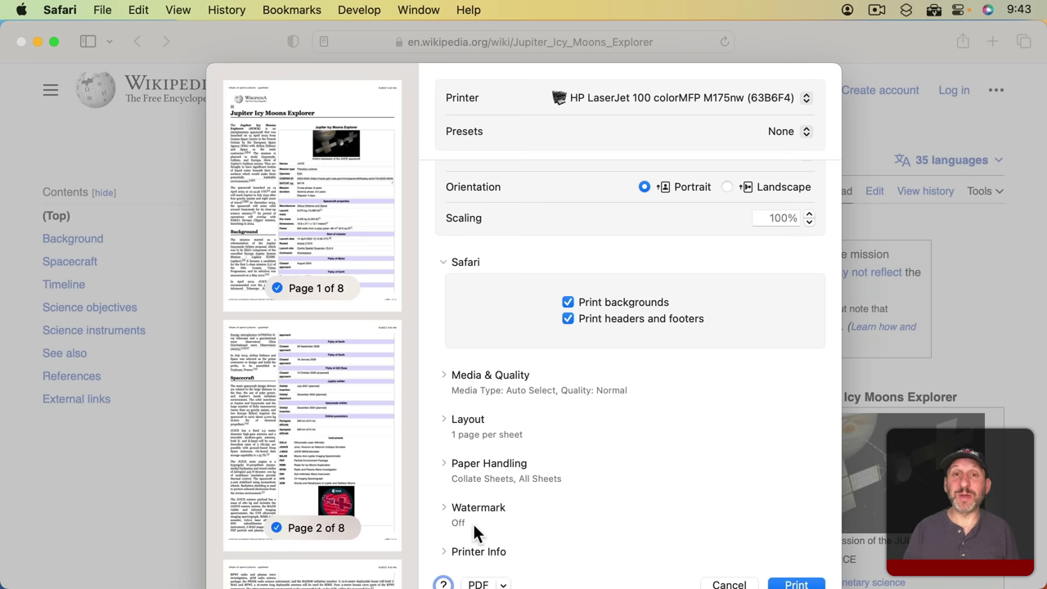
{"action": "key", "text": "Tab"}
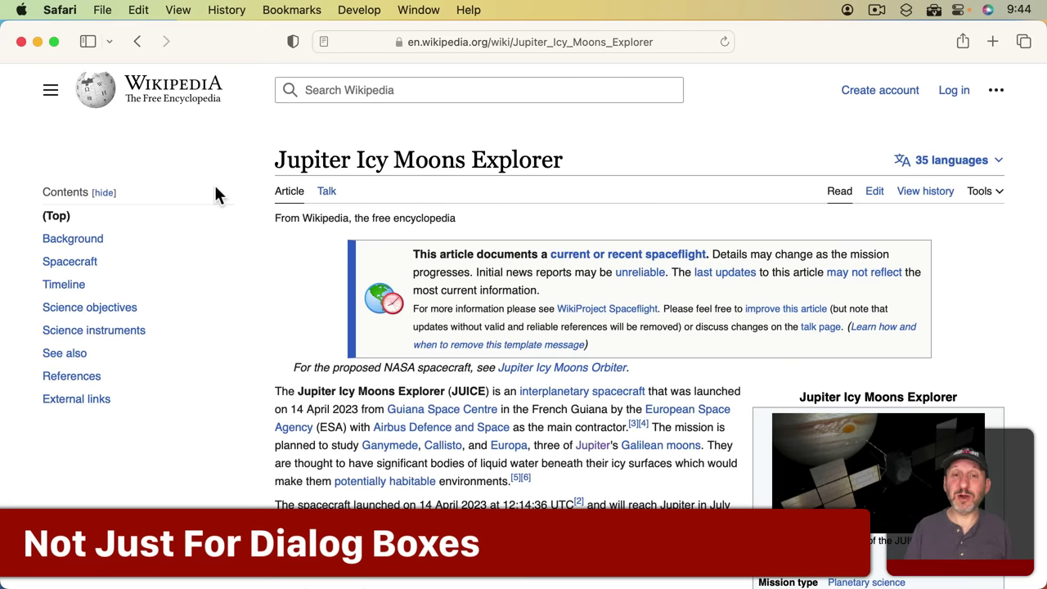
- Move the keyboard focus through the Wikipedia page's header controls to the hide control beside Contents
{"action": "key", "text": "Tab"}
{"action": "key", "text": "Tab"}
{"action": "key", "text": "Tab"}
{"action": "key", "text": "Tab"}
{"action": "key", "text": "Tab"}
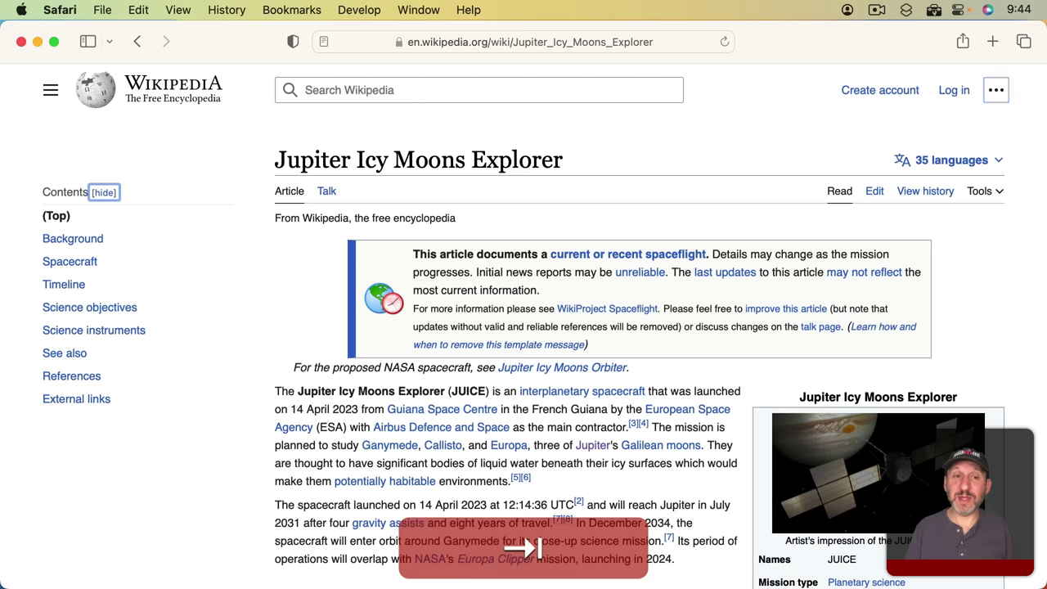
- Move the keyboard focus on through the page's show controls and up to the tab group menu in Safari's toolbar
{"action": "key", "text": "Tab"}
{"action": "key", "text": "Tab"}
{"action": "key", "text": "Tab"}
{"action": "key", "text": "Tab"}
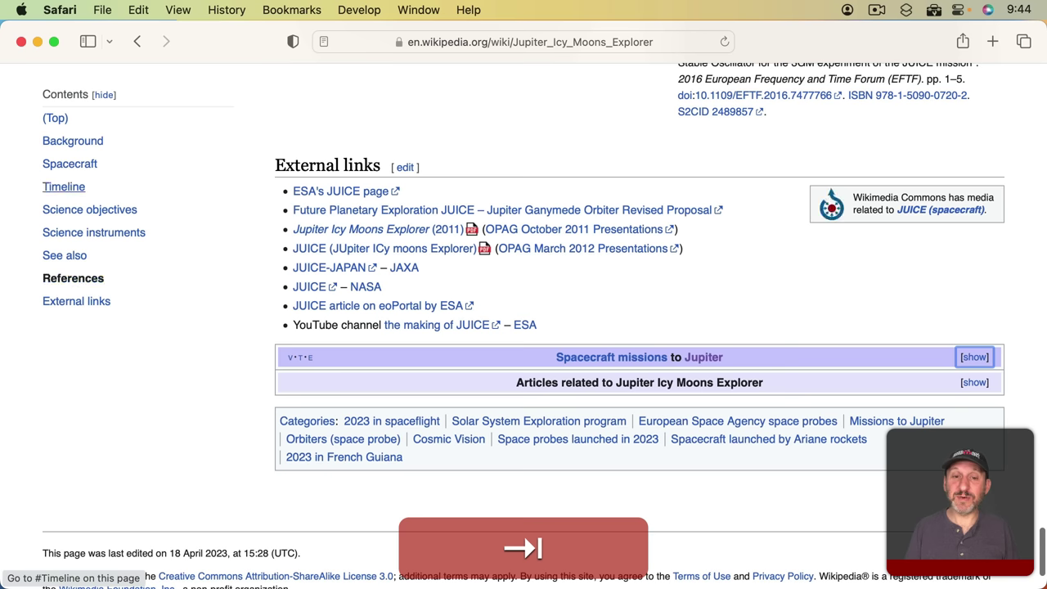
{"action": "key", "text": "Tab"}
{"action": "key", "text": "Tab"}
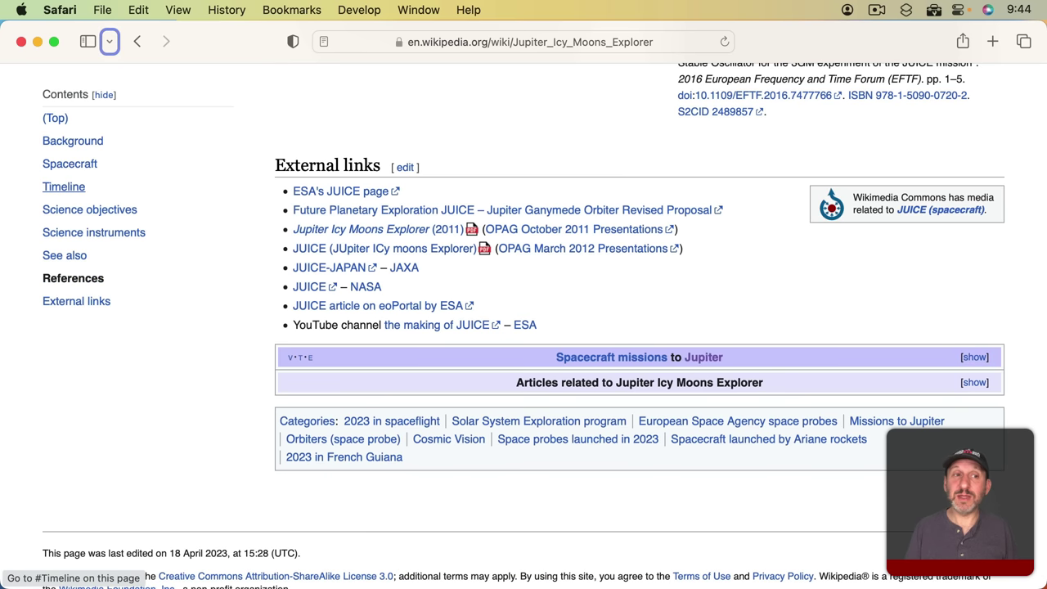
{"action": "key", "text": "Tab"}
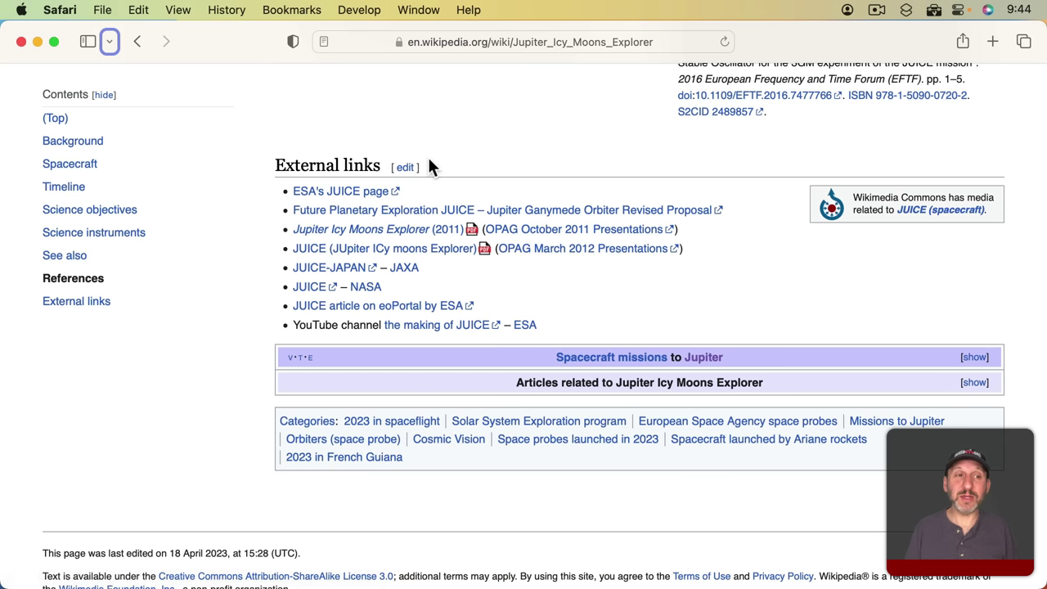
{"action": "key", "text": "Tab"}
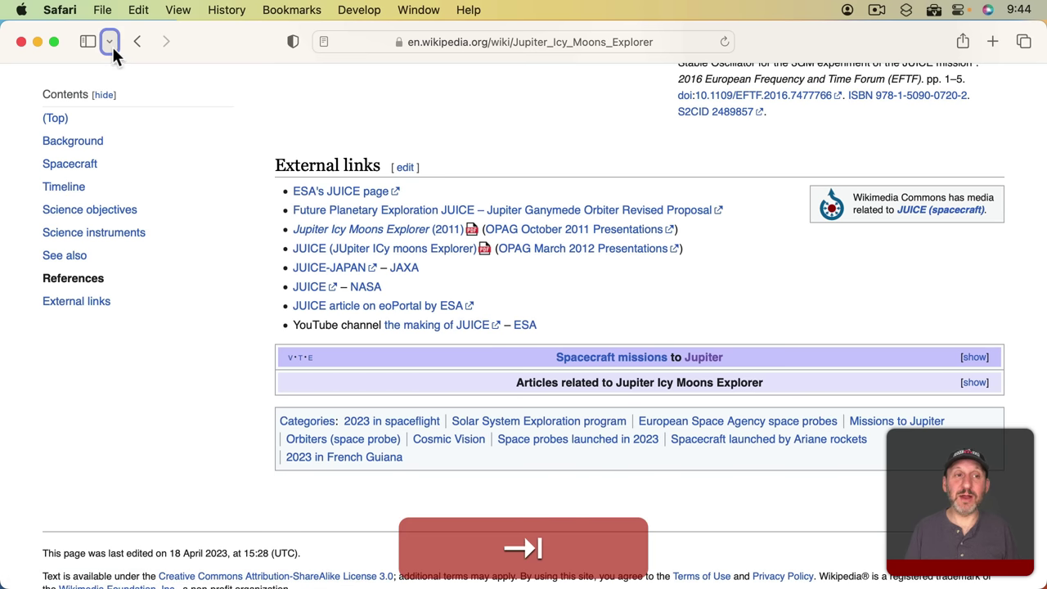
- Reverse the keyboard focus from Safari's toolbar back through the page to the hide control beside Contents
{"action": "key", "text": "Tab"}
{"action": "key", "text": "shift+Tab"}
{"action": "key", "text": "shift+Tab"}
{"action": "key", "text": "shift+Tab"}
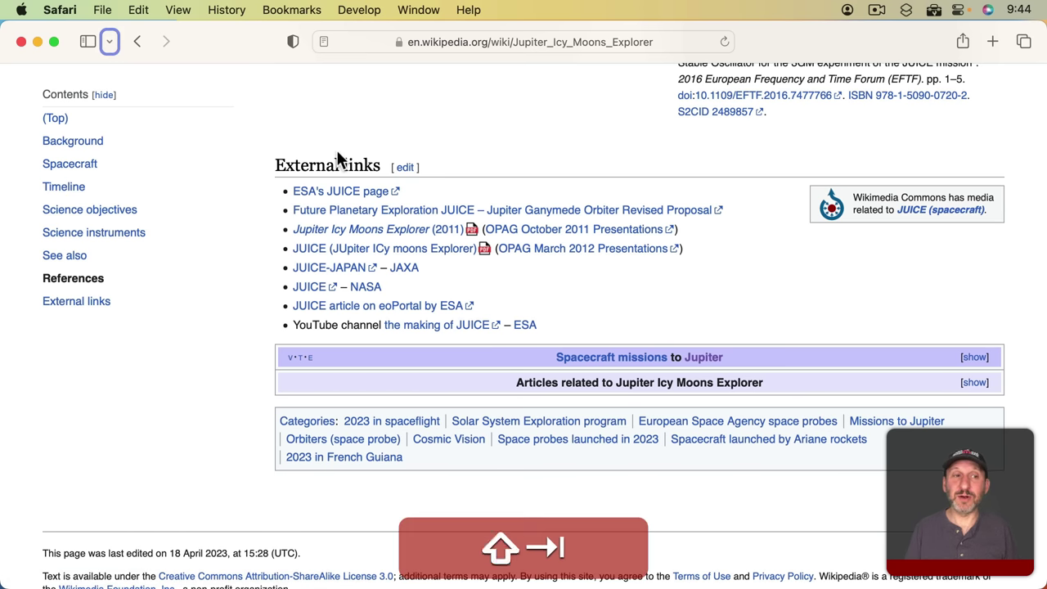
{"action": "key", "text": "shift+Tab"}
{"action": "key", "text": "shift+Tab"}
{"action": "key", "text": "shift+Tab"}
{"action": "key", "text": "shift+Tab"}
{"action": "key", "text": "shift+Tab"}
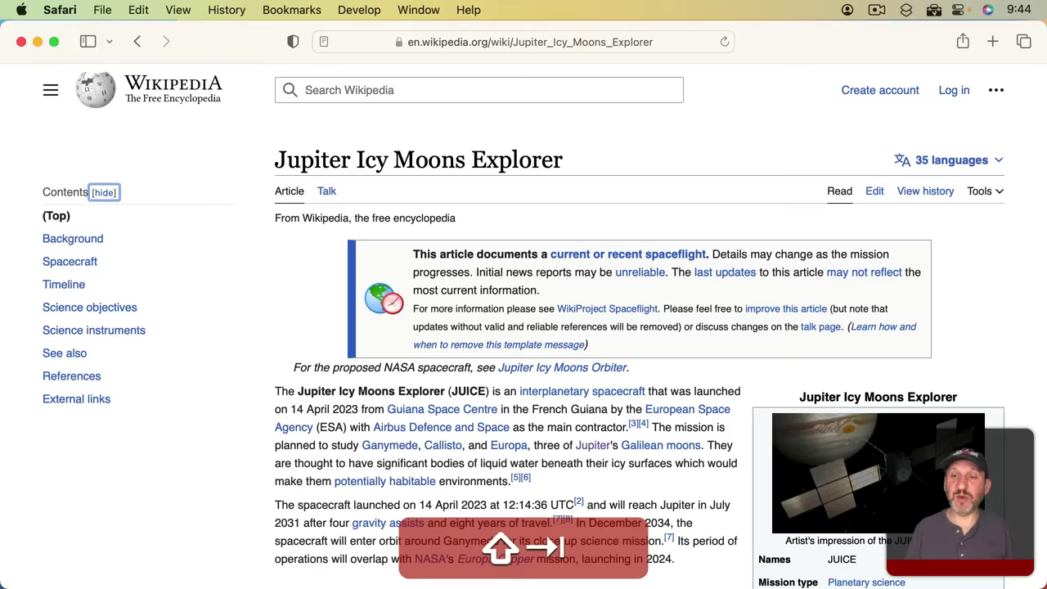
- Move the keyboard focus backward to Safari's Back button, and forward again past the privacy report shield
{"action": "key", "text": "shift+Tab"}
{"action": "key", "text": "shift+Tab"}
{"action": "key", "text": "shift+Tab"}
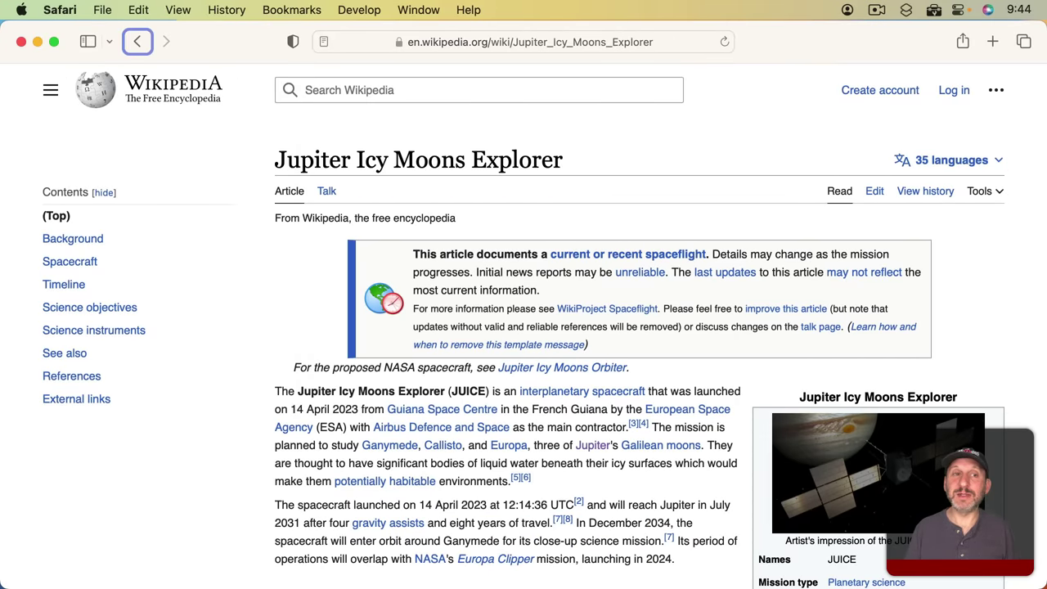
{"action": "key", "text": "Tab"}
{"action": "key", "text": "Tab"}
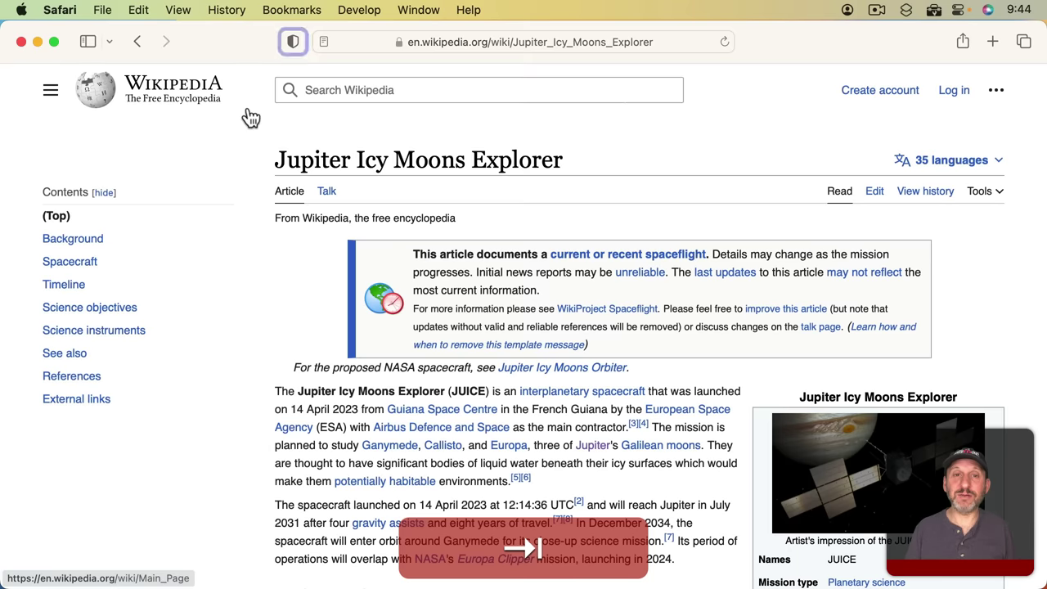
{"action": "key", "text": "Tab"}
{"action": "key", "text": "Tab"}
{"action": "key", "text": "Tab"}
{"action": "key", "text": "Tab"}
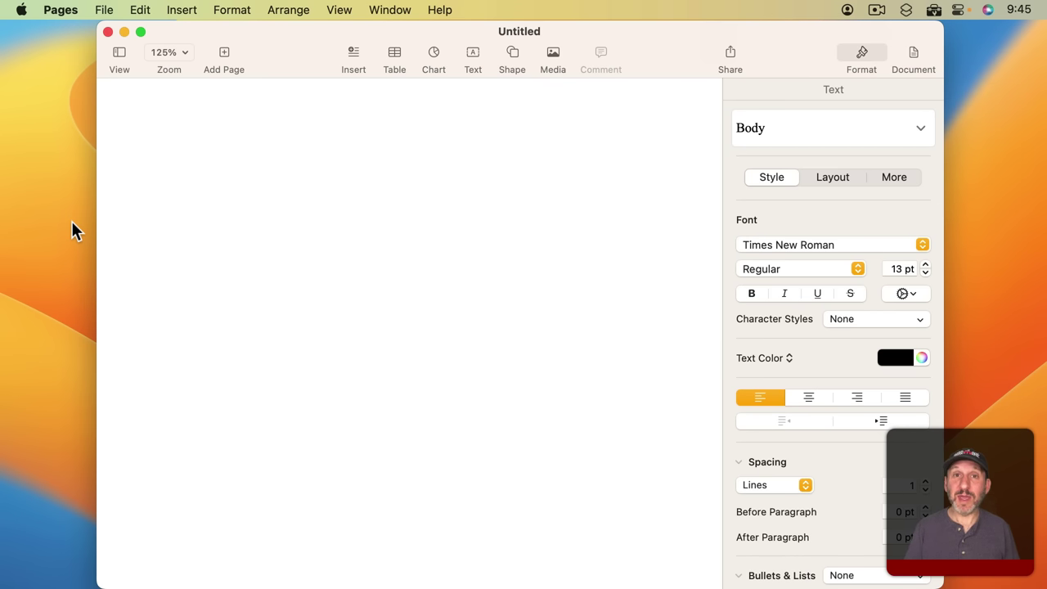
- In the blank Pages document, write "Something" followed by six tab characters
{"action": "type", "text": "Somethin"}
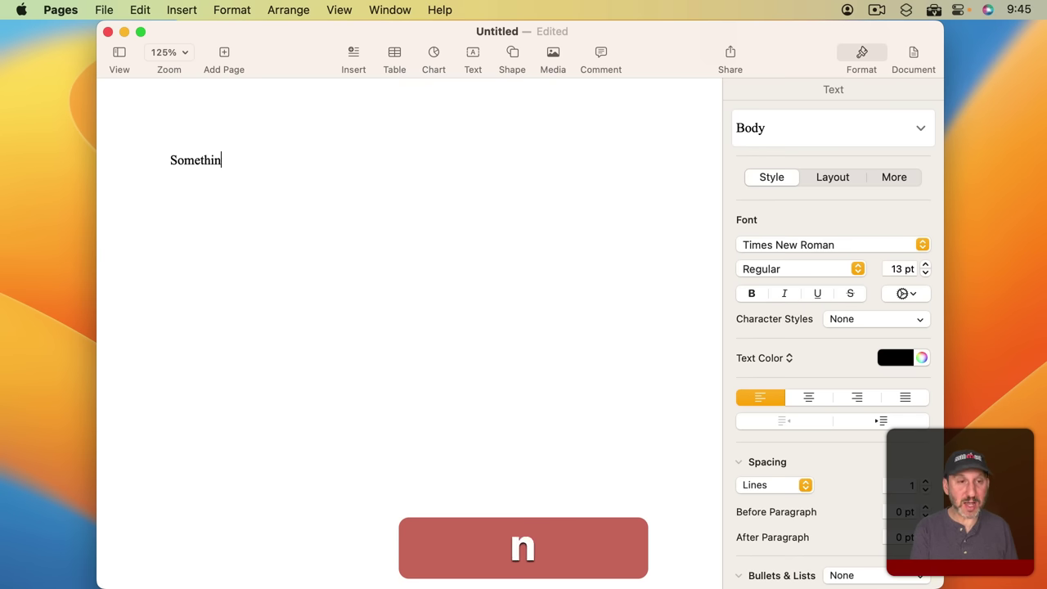
{"action": "type", "text": "g"}
{"action": "key", "text": "Tab"}
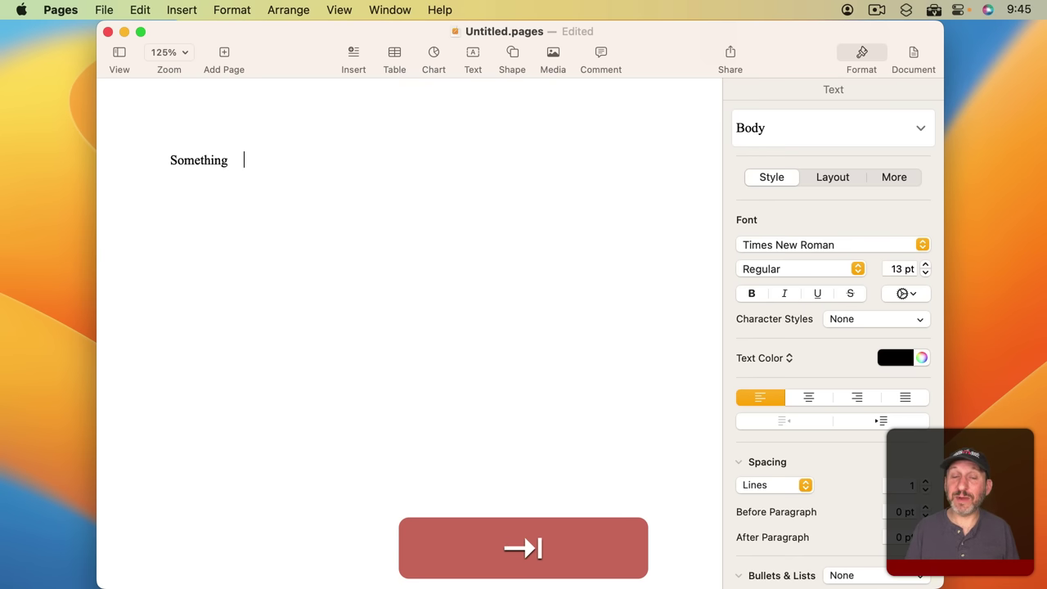
{"action": "key", "text": "Tab"}
{"action": "key", "text": "Tab"}
{"action": "key", "text": "Tab"}
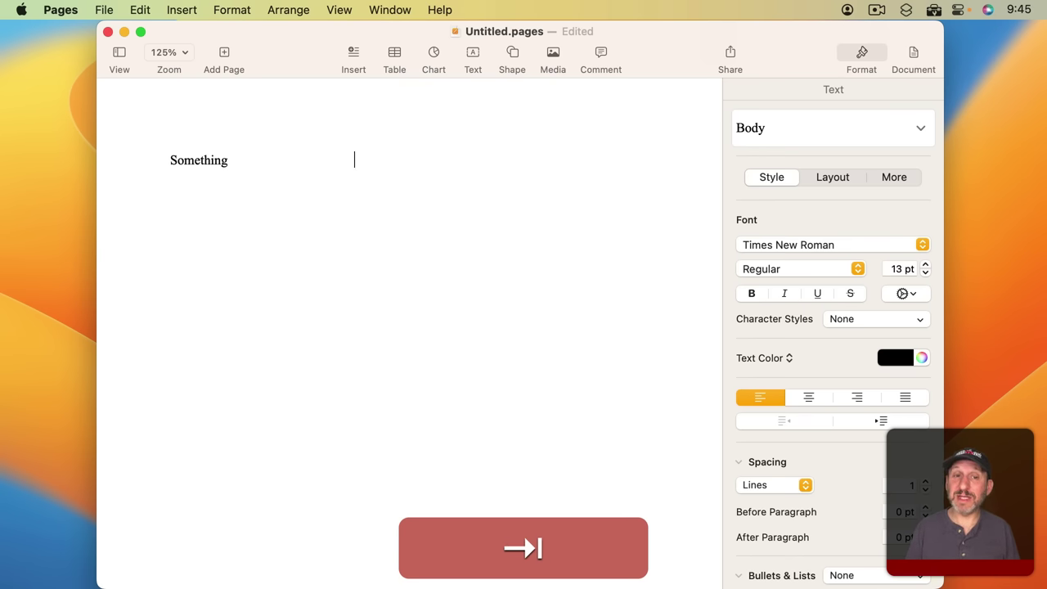
{"action": "key", "text": "Tab"}
{"action": "key", "text": "Tab"}
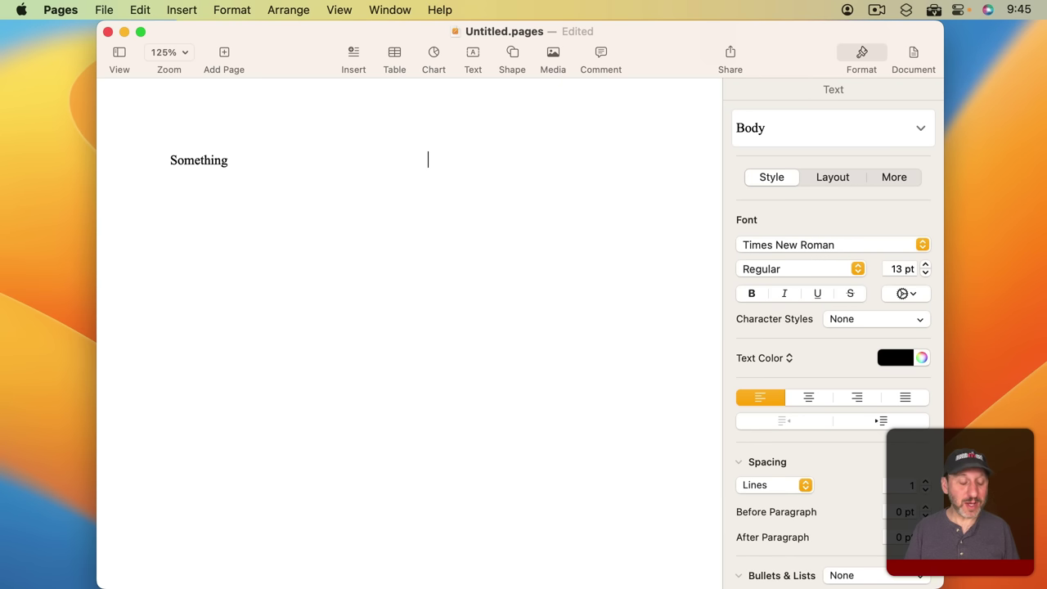
- Move the keyboard focus out of the Pages document text and onward to the Text heading of the formatting sidebar
{"action": "key", "text": "ctrl"}
{"action": "key", "text": "ctrl+Tab"}
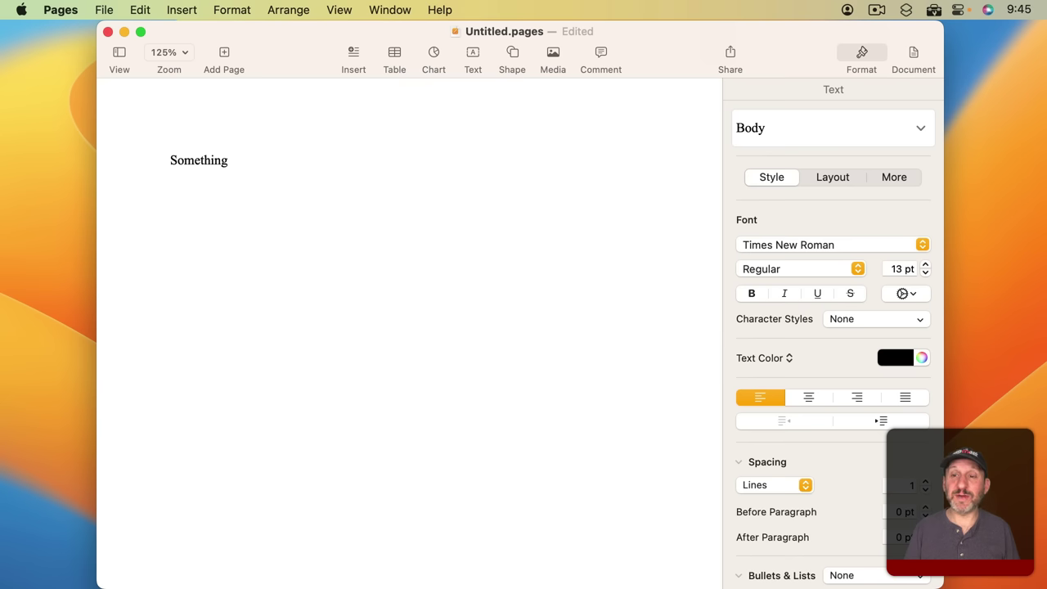
{"action": "key", "text": "Tab"}
{"action": "key", "text": "Tab"}
{"action": "key", "text": "Tab"}
{"action": "key", "text": "Tab"}
{"action": "key", "text": "Tab"}
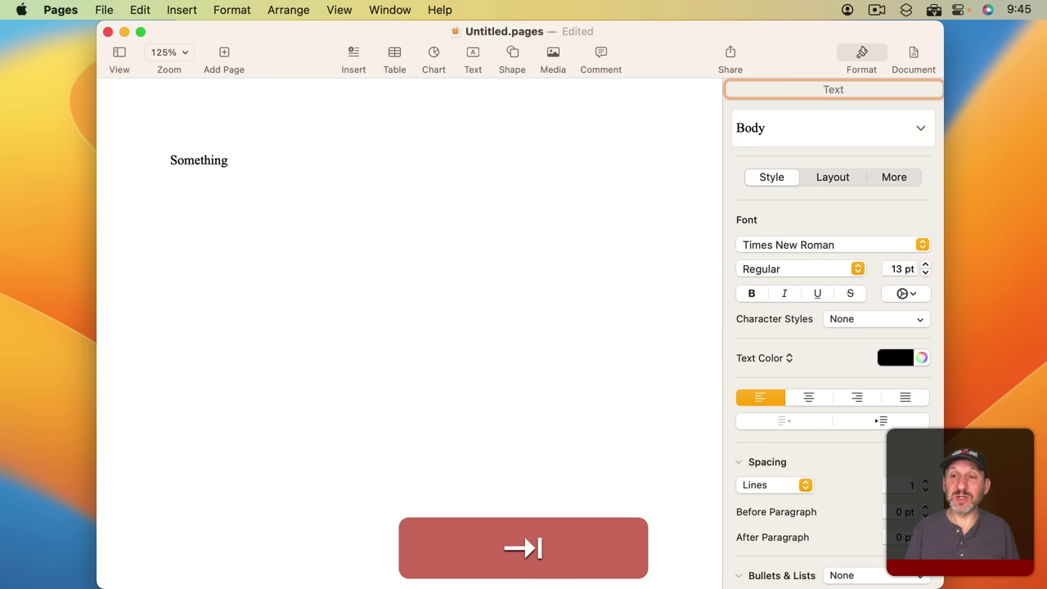
- Move the keyboard focus from the Text heading through the remaining Pages controls and back into the document text
{"action": "key", "text": "Tab"}
{"action": "key", "text": "Tab"}
{"action": "key", "text": "Tab"}
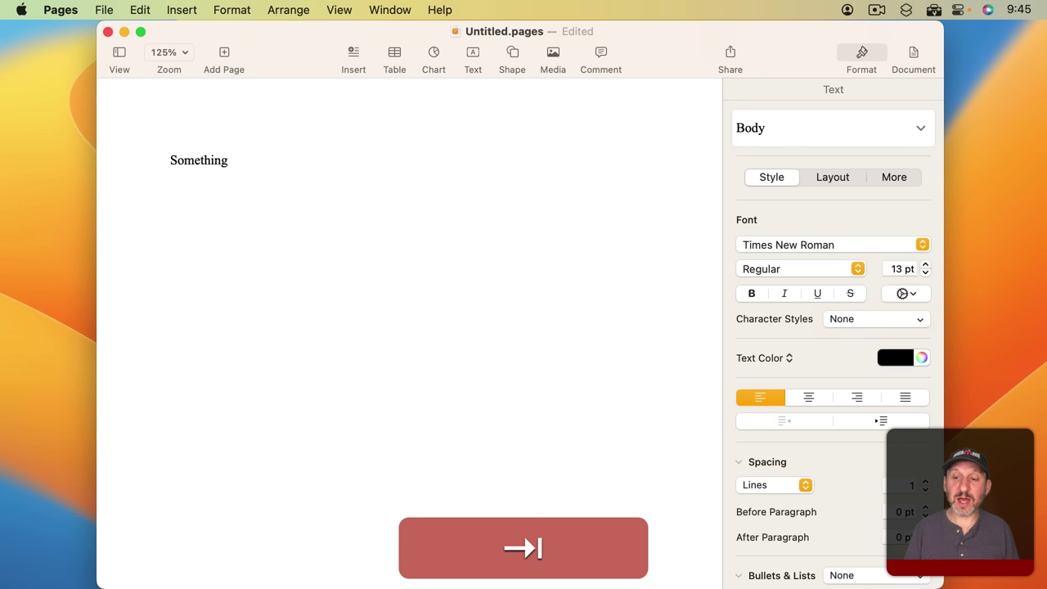
{"action": "key", "text": "Tab"}
{"action": "key", "text": "Tab"}
{"action": "key", "text": "Tab"}
{"action": "key", "text": "Tab"}
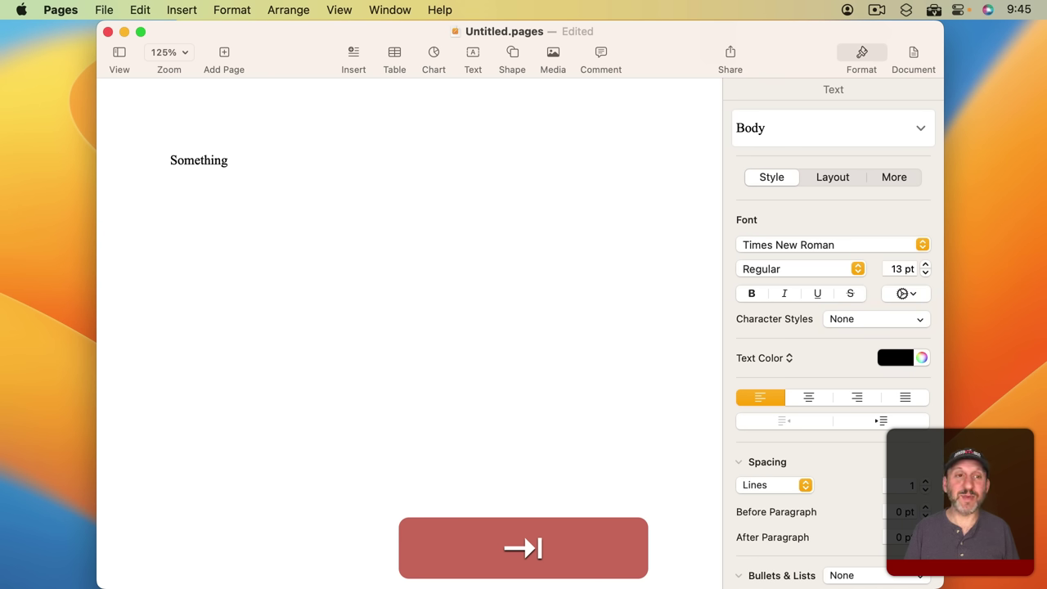
{"action": "key", "text": "Tab"}
{"action": "key", "text": "Tab"}
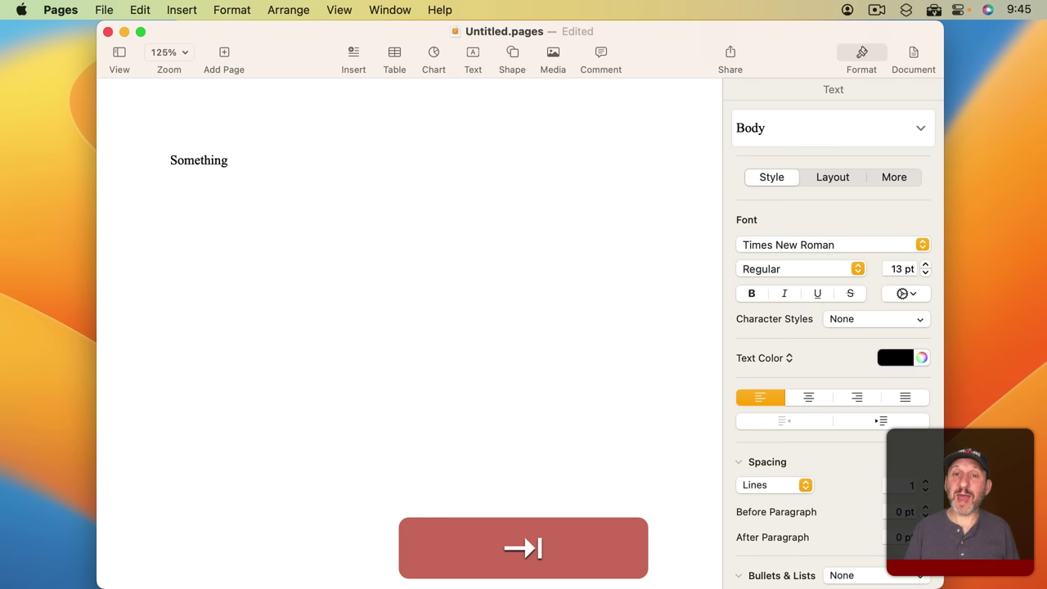
{"action": "key", "text": "Tab"}
{"action": "key", "text": "Tab"}
{"action": "key", "text": "Tab"}
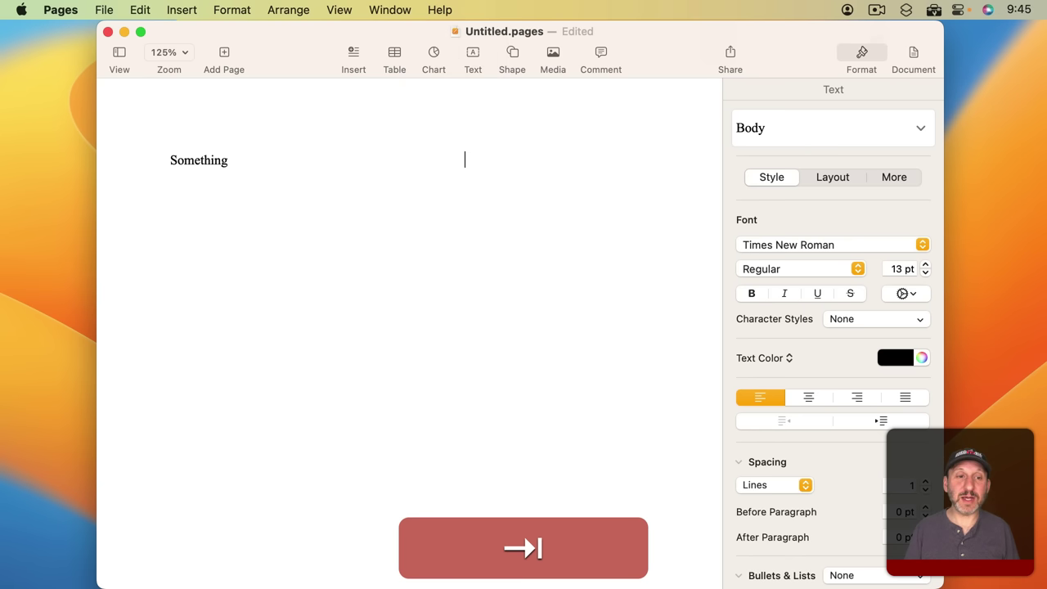
- Insert five more tab characters after "Something" in the document text
{"action": "key", "text": "Tab"}
{"action": "key", "text": "Tab"}
{"action": "key", "text": "Tab"}
{"action": "key", "text": "Tab"}
{"action": "key", "text": "Tab"}
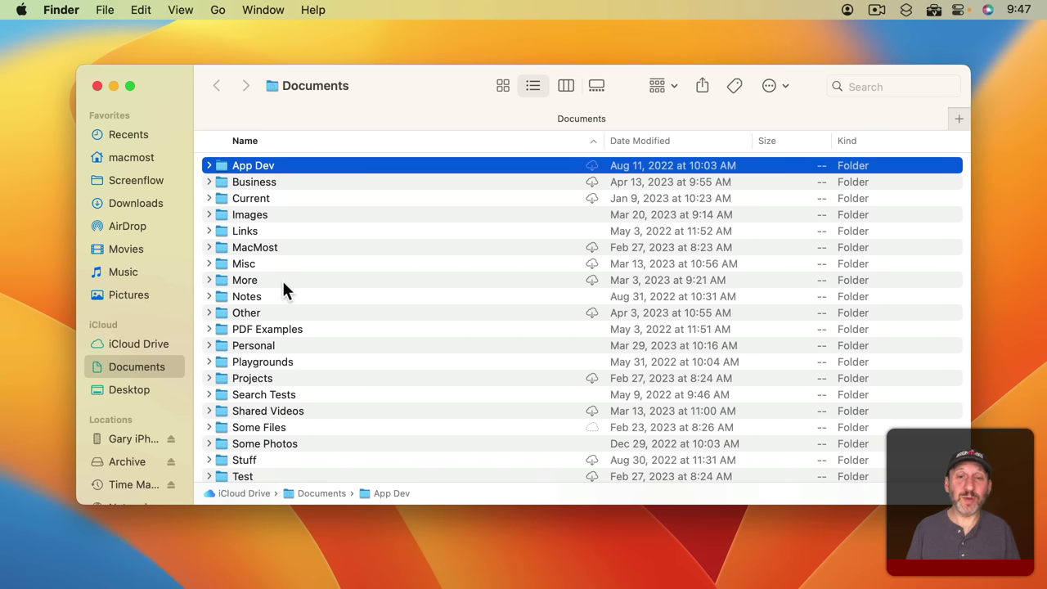
- In Finder's Documents window, advance the selection from the App Dev folder down to the Notes folder
{"action": "key", "text": "Tab"}
{"action": "key", "text": "Tab"}
{"action": "key", "text": "Tab"}
{"action": "key", "text": "Tab"}
{"action": "key", "text": "Tab"}
{"action": "key", "text": "Tab"}
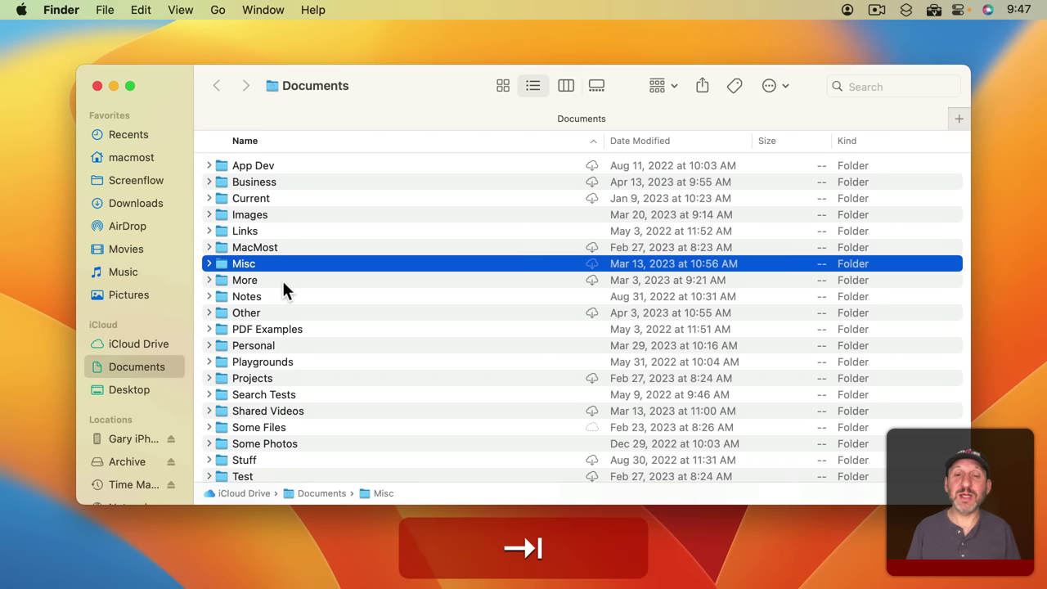
{"action": "key", "text": "Tab"}
{"action": "key", "text": "Tab"}
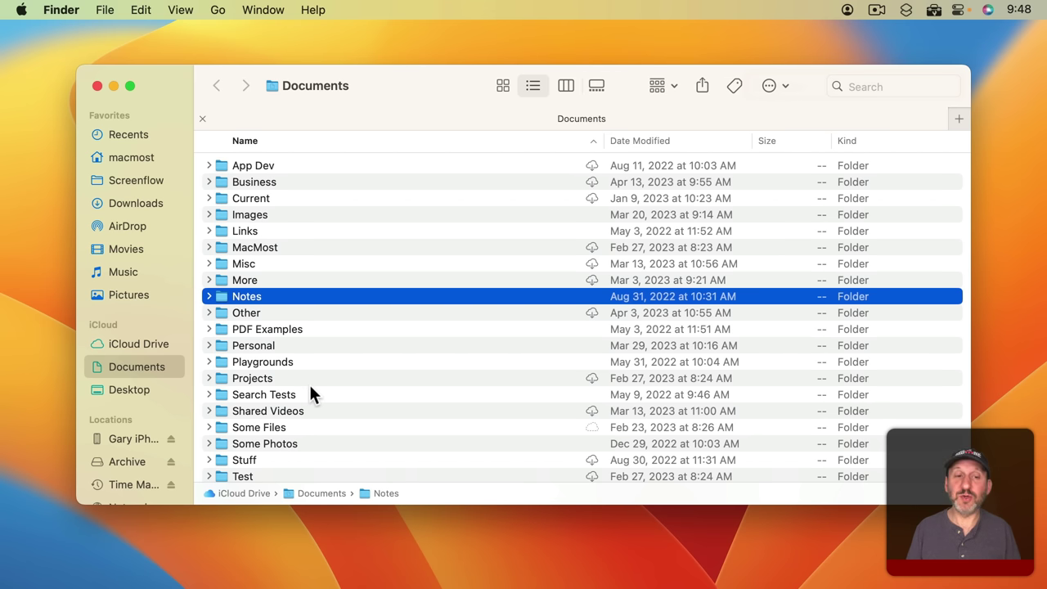
- Move the keyboard focus out of Finder's file list and back to Notes, and in reverse past the Documents tab to the search field
{"action": "key", "text": "ctrl"}
{"action": "key", "text": "ctrl+Tab"}
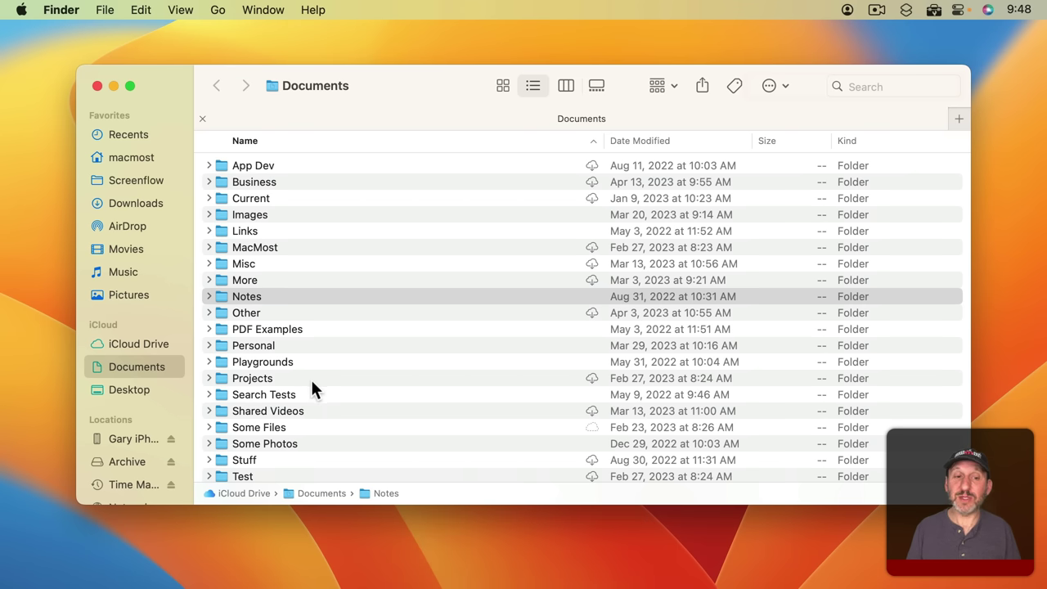
{"action": "key", "text": "Tab"}
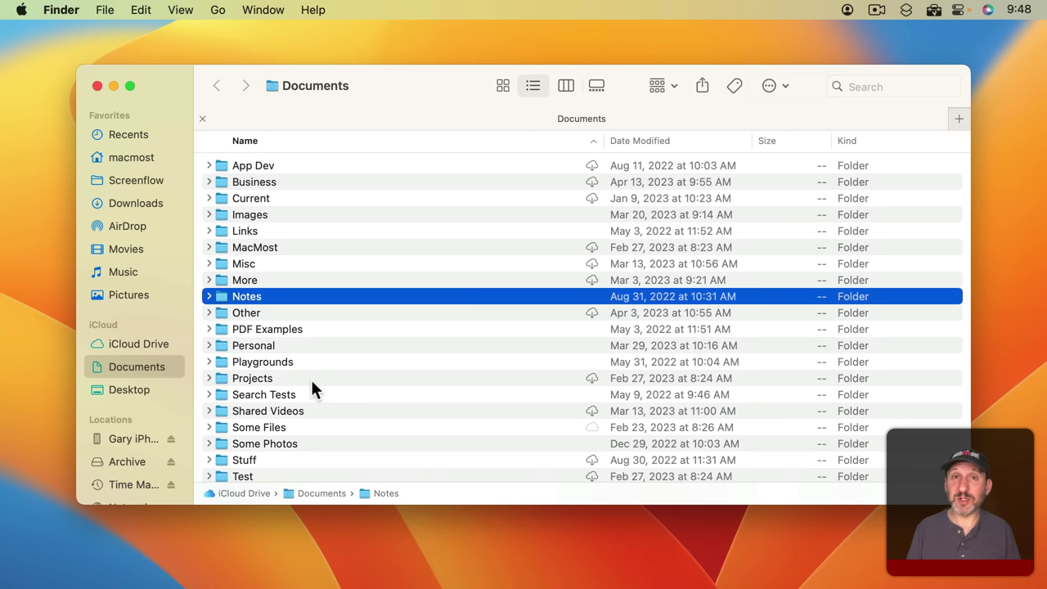
{"action": "key", "text": "ctrl"}
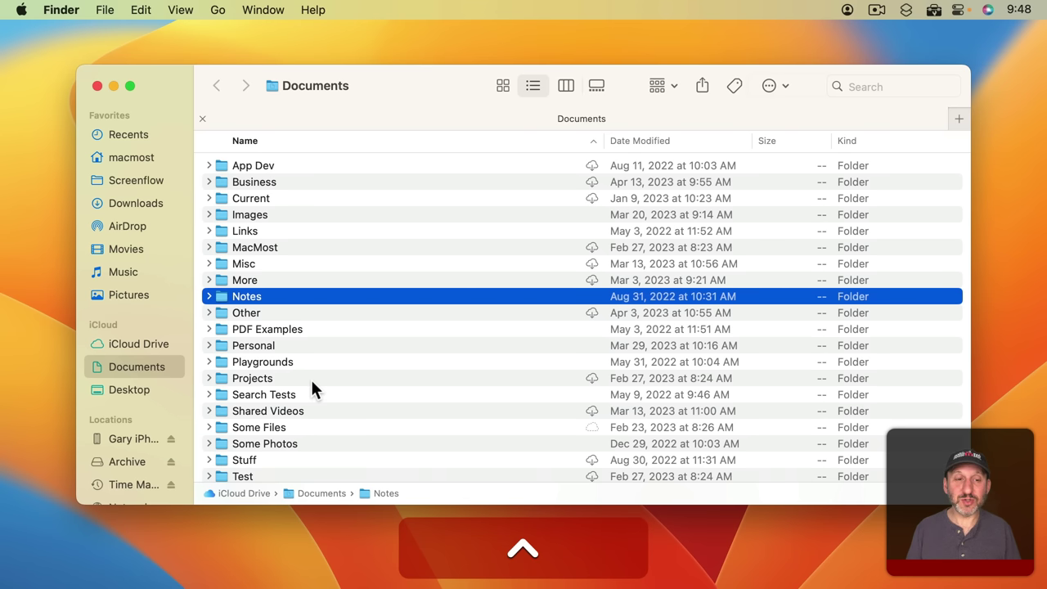
{"action": "key", "text": "shift"}
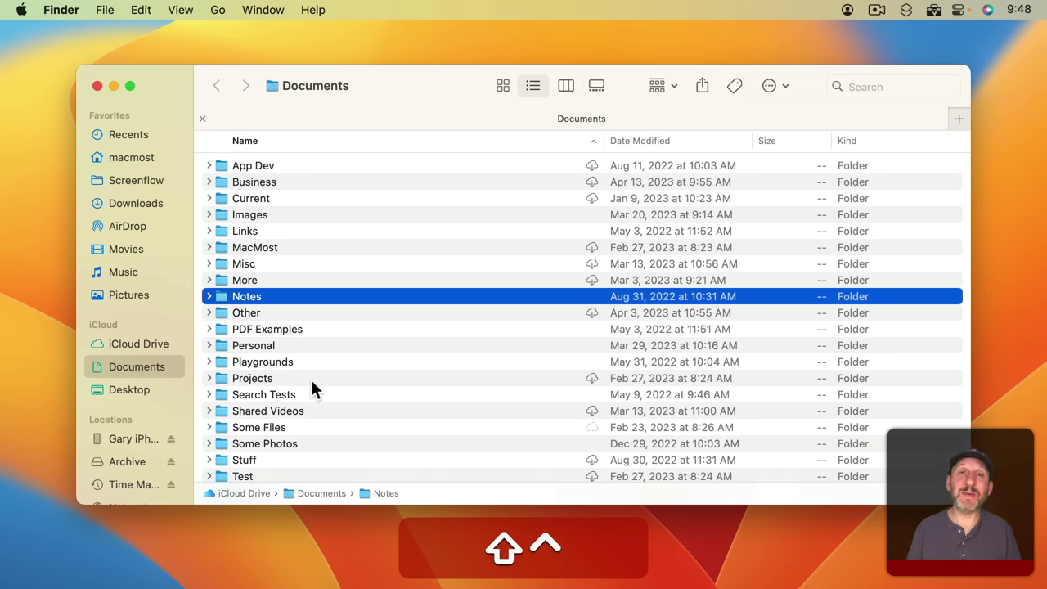
{"action": "key", "text": "ctrl+shift+Tab"}
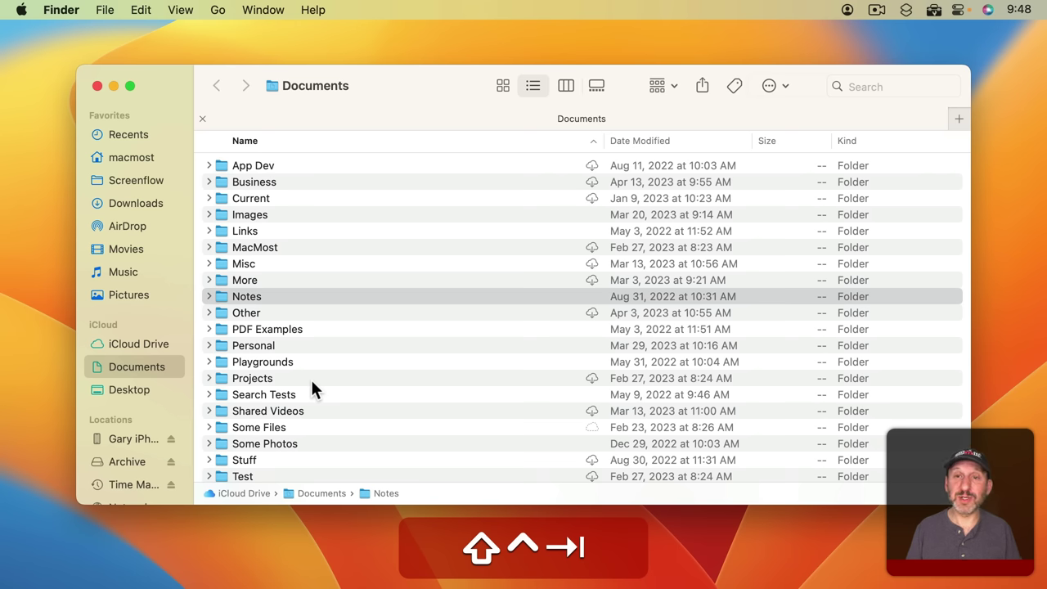
{"action": "key", "text": "ctrl+shift+Tab"}
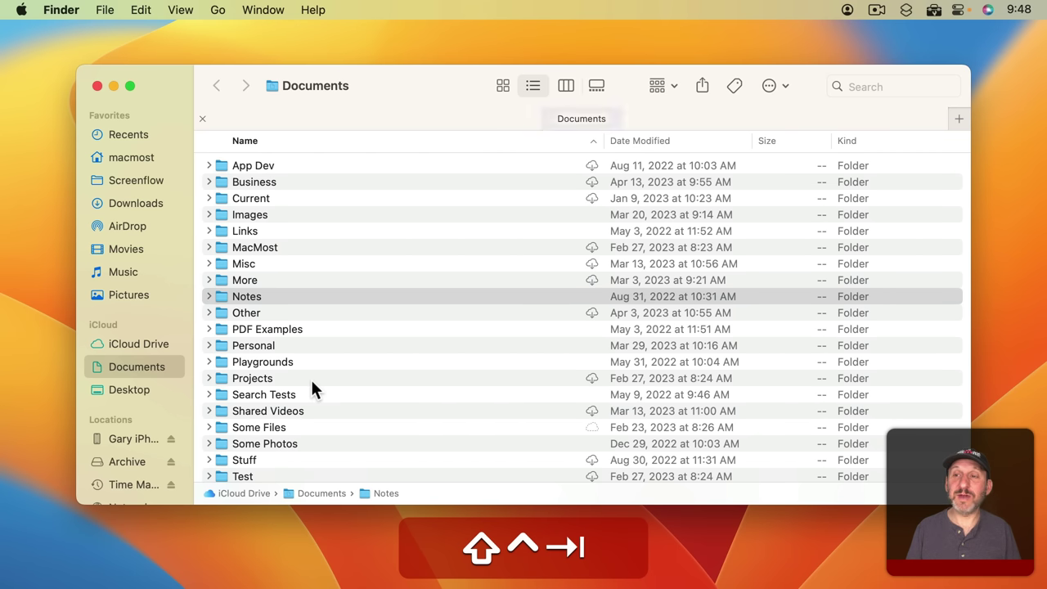
{"action": "key", "text": "ctrl+shift+Tab"}
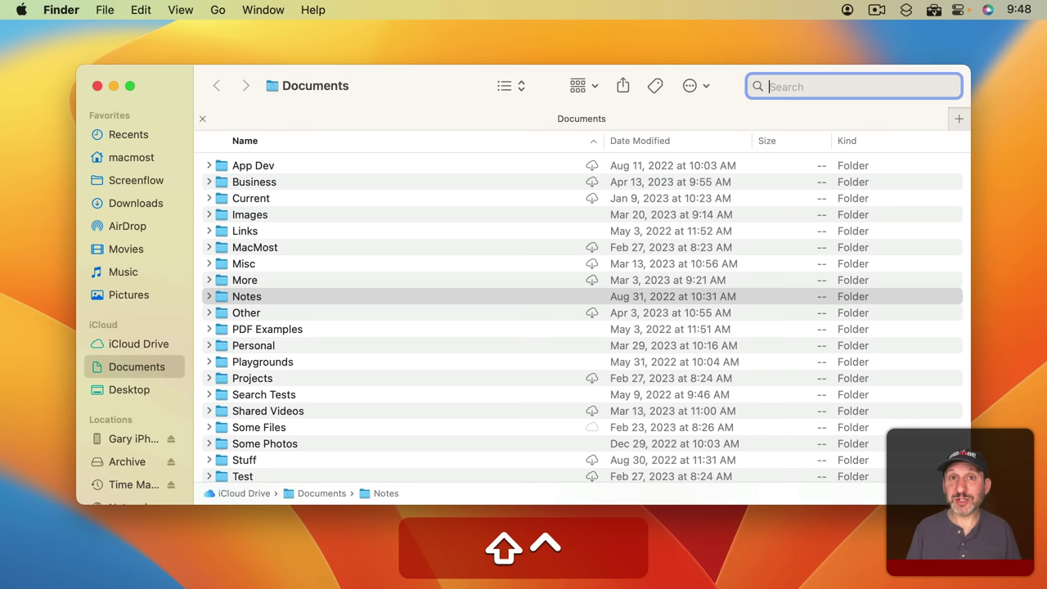
- Move the keyboard focus backward from Finder's search field through the toolbar controls to the name of the Notes folder
{"action": "key", "text": "shift+Tab"}
{"action": "key", "text": "shift+Tab"}
{"action": "key", "text": "shift+Tab"}
{"action": "key", "text": "shift+Tab"}
{"action": "key", "text": "shift+Tab"}
{"action": "key", "text": "shift+Tab"}
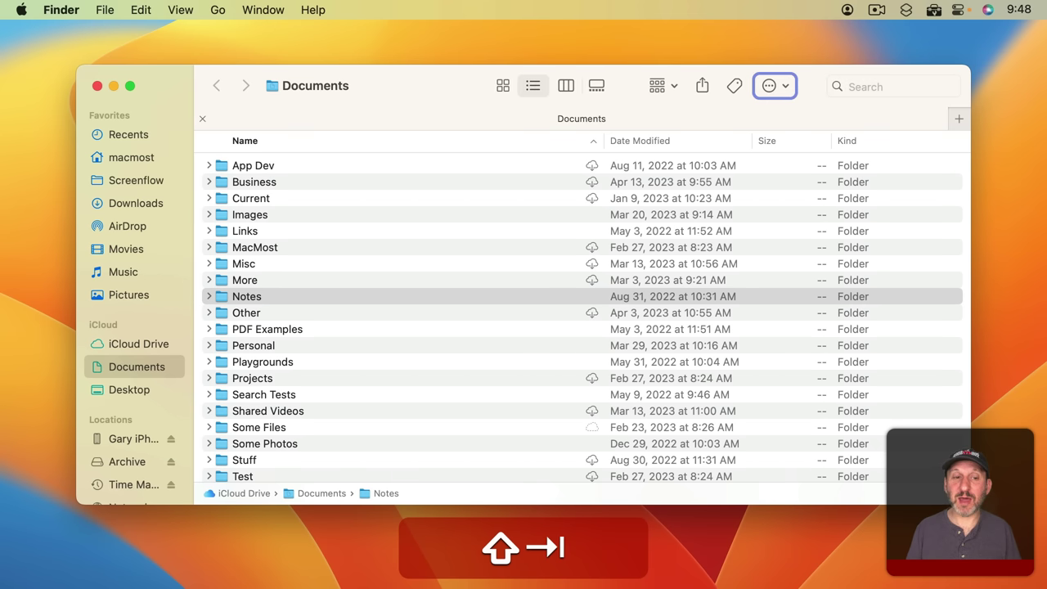
{"action": "key", "text": "shift+Tab"}
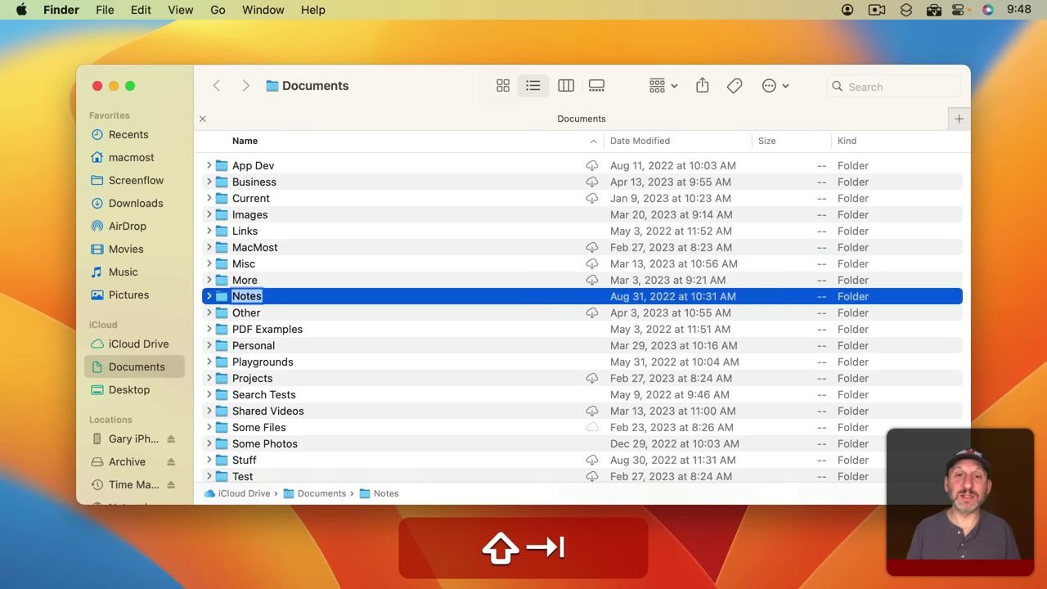
- Move up five rows from the Notes folder in Finder's file list
{"action": "key", "text": "Up"}
{"action": "key", "text": "Up"}
{"action": "key", "text": "Up"}
{"action": "key", "text": "Up"}
{"action": "key", "text": "Up"}
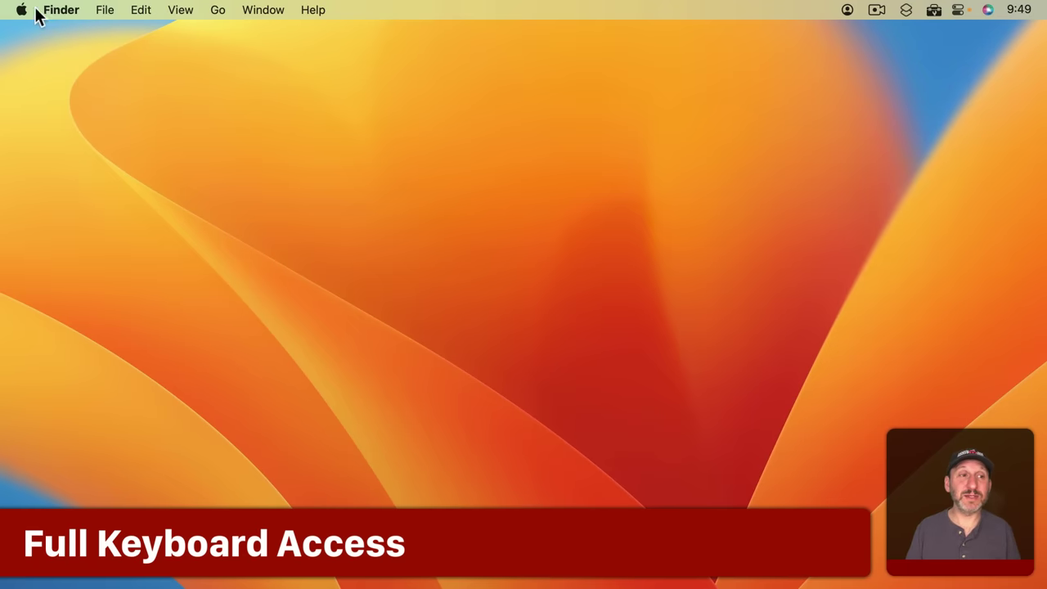
- Switch to System Settings, open the Accessibility keyboard settings and turn on Full Keyboard Access
{"action": "left_click", "coordinate": [21, 9]}
{"action": "left_click", "coordinate": [37, 61]}
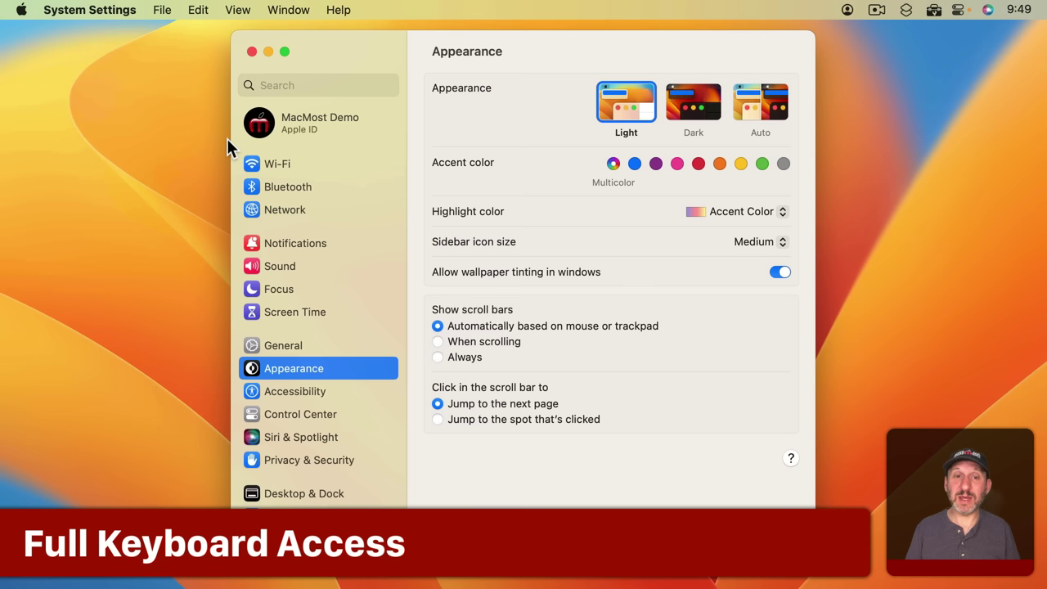
{"action": "left_click", "coordinate": [302, 391]}
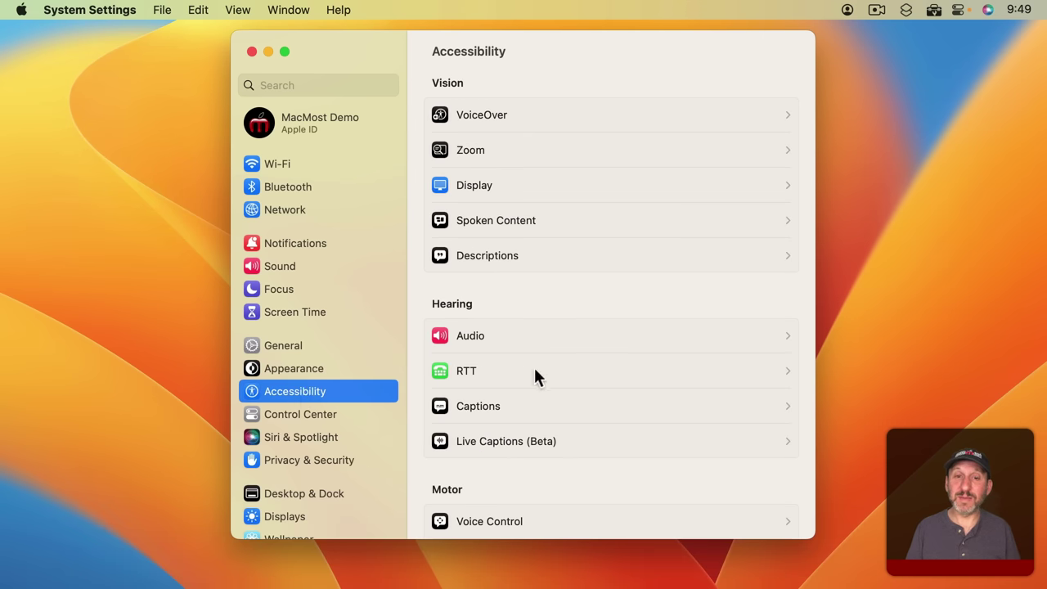
{"action": "scroll", "coordinate": [508, 311], "scroll_direction": "down", "scroll_amount": 5}
{"action": "scroll", "coordinate": [492, 288], "scroll_direction": "down", "scroll_amount": 2}
{"action": "left_click", "coordinate": [473, 290]}
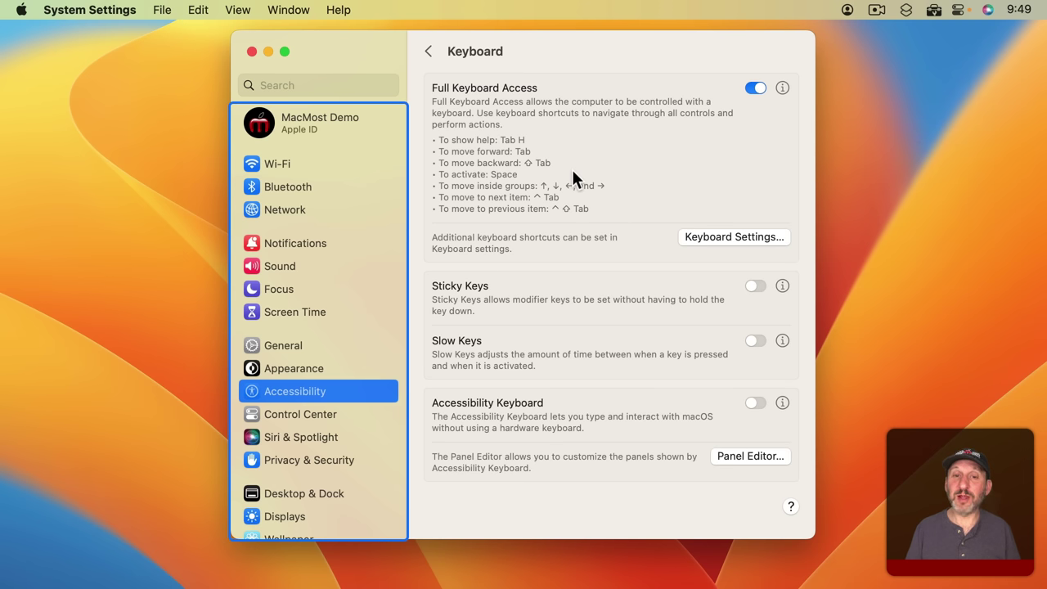
- Move the keyboard focus from the System Settings sidebar into the Keyboard pane and on to the Sticky Keys switch
{"action": "key", "text": "Tab"}
{"action": "key", "text": "Tab"}
{"action": "key", "text": "Tab"}
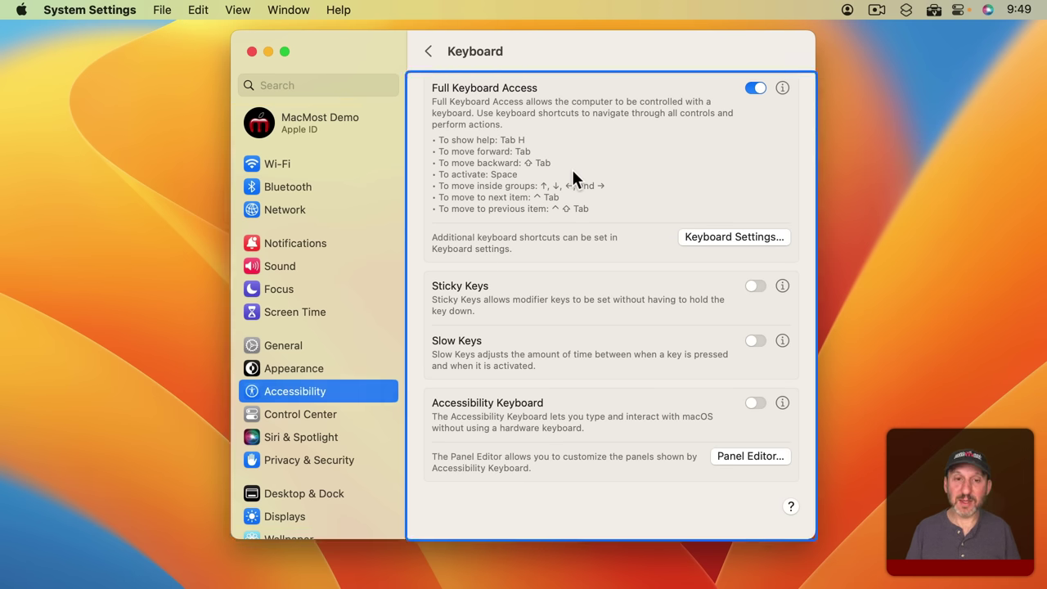
{"action": "key", "text": "Tab"}
{"action": "key", "text": "Tab"}
{"action": "key", "text": "Tab"}
{"action": "key", "text": "Tab"}
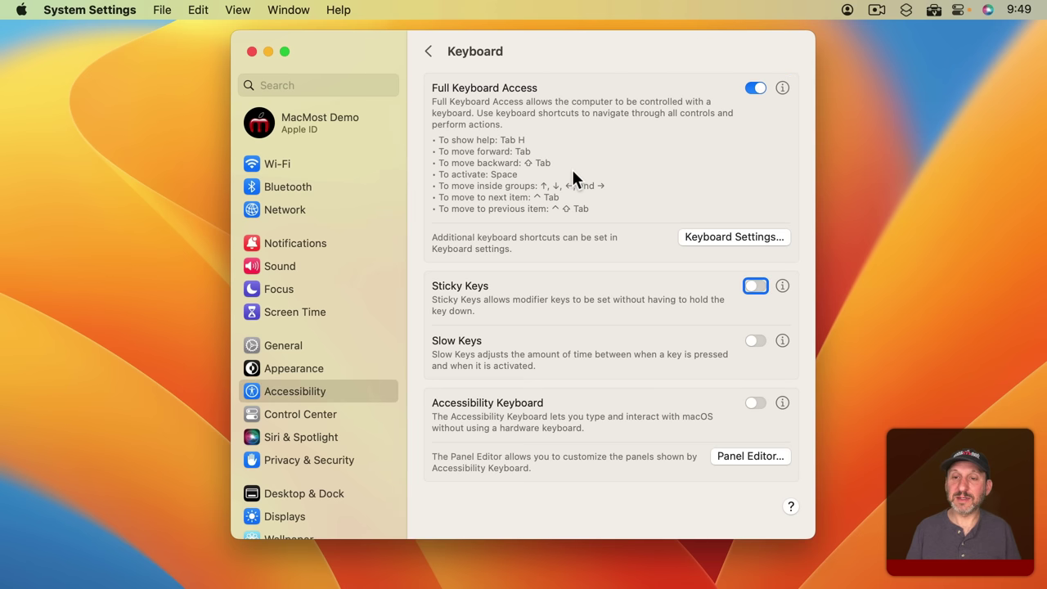
- Move the keyboard focus from the Sticky Keys switch past the help button to the window's green full-screen control
{"action": "key", "text": "Tab"}
{"action": "key", "text": "Tab"}
{"action": "key", "text": "Tab"}
{"action": "key", "text": "Tab"}
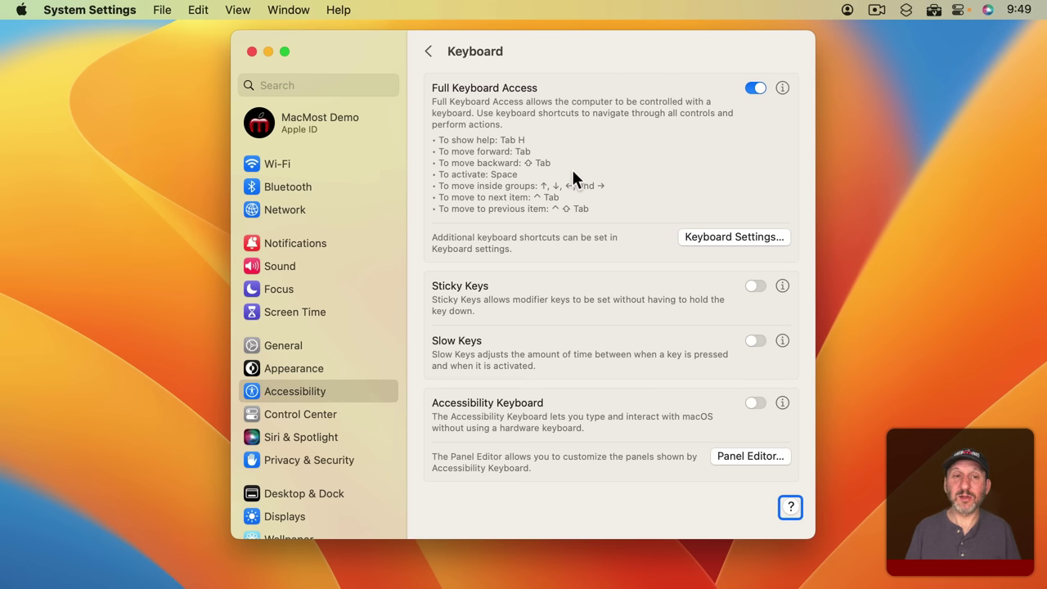
{"action": "key", "text": "Tab"}
{"action": "key", "text": "Tab"}
{"action": "key", "text": "Tab"}
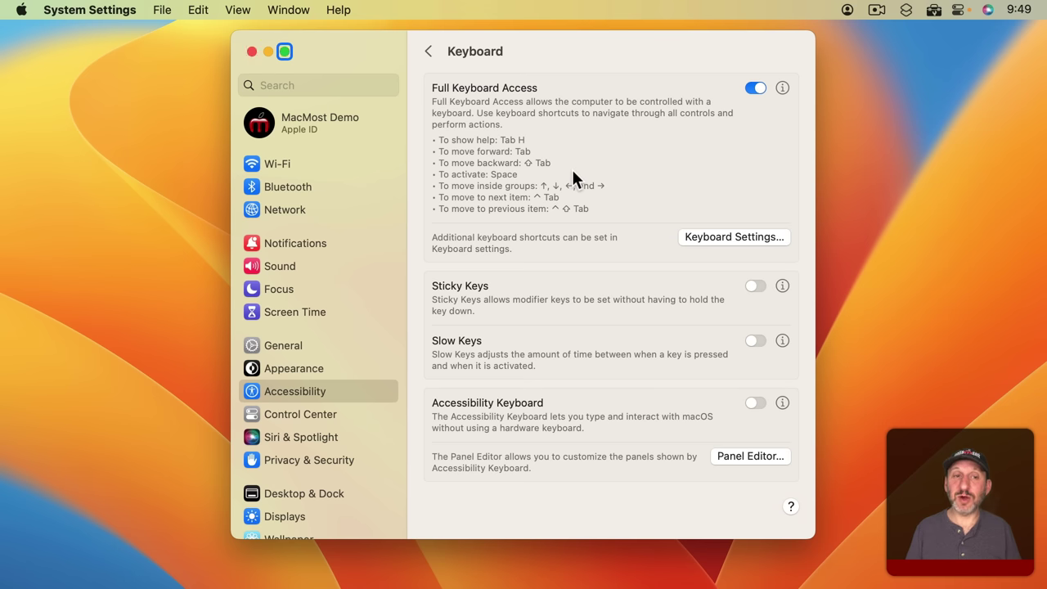
- Cycle the keyboard focus from the green window control around to the Keyboard pane's help button again
{"action": "key", "text": "Tab"}
{"action": "key", "text": "Tab"}
{"action": "key", "text": "Tab"}
{"action": "key", "text": "Tab"}
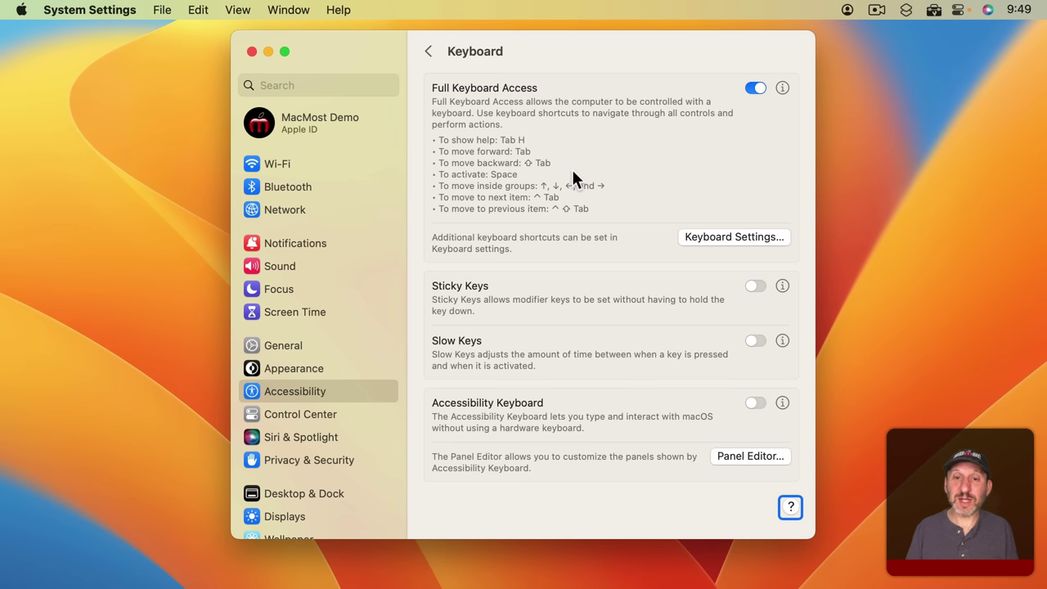
- Display the Full Keyboard Access Commands Help overlay, and dismiss it
{"action": "key", "text": "Tab+h"}
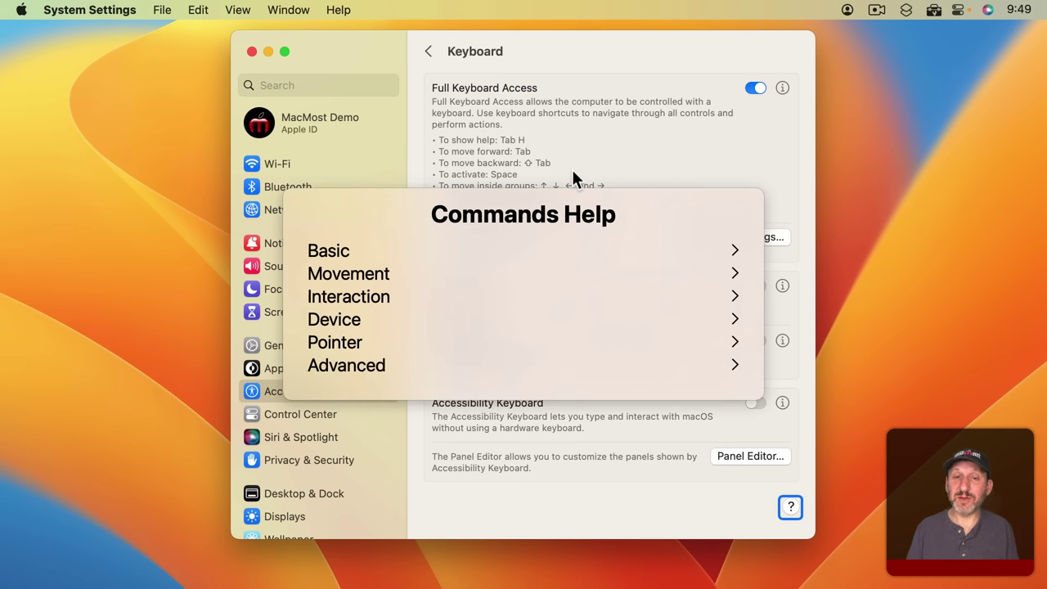
{"action": "key", "text": "Escape"}
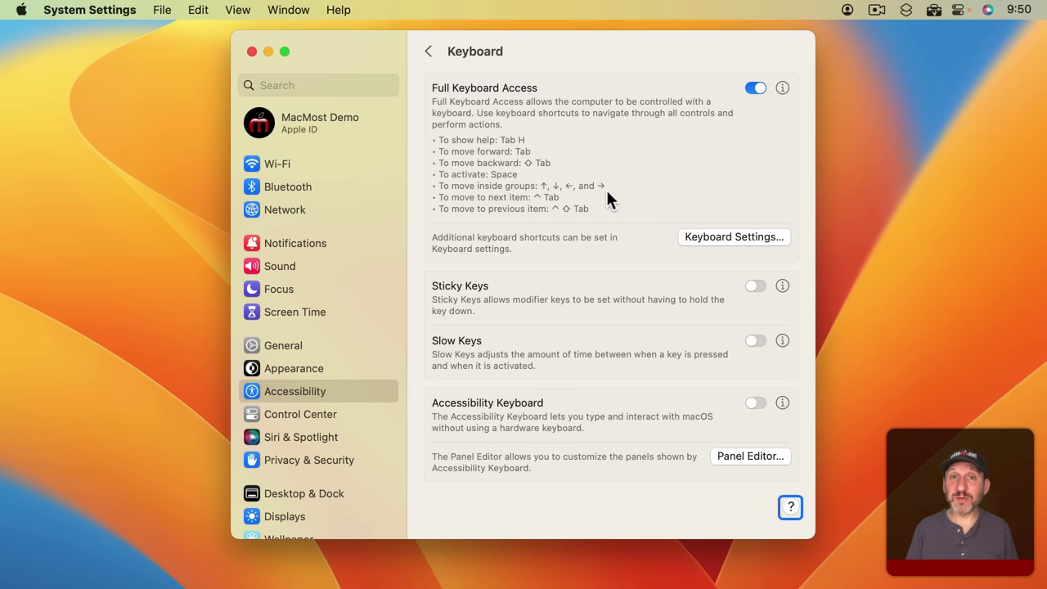
{"action": "key", "text": "Escape"}
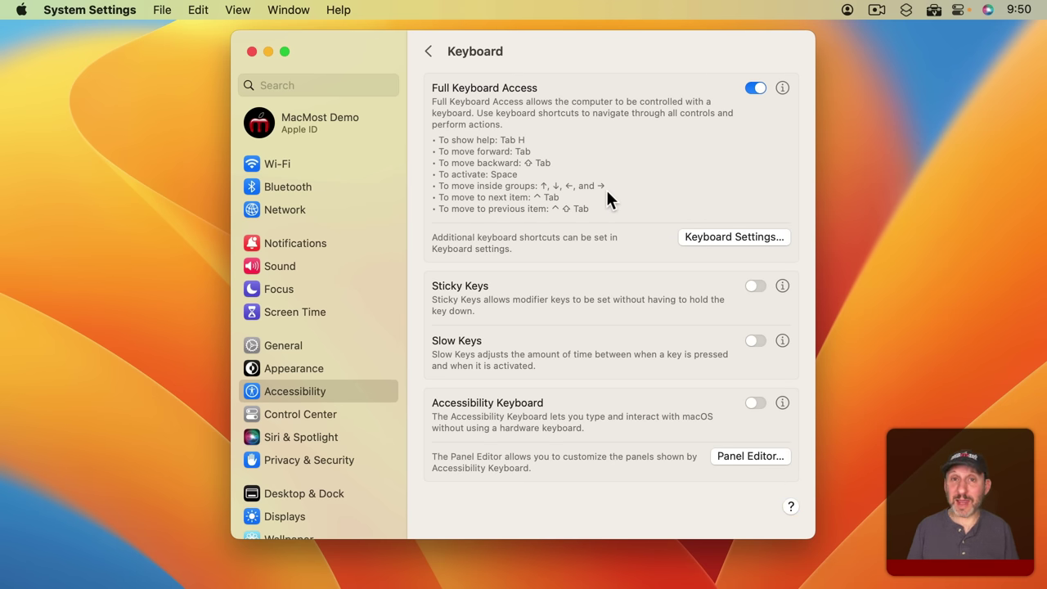